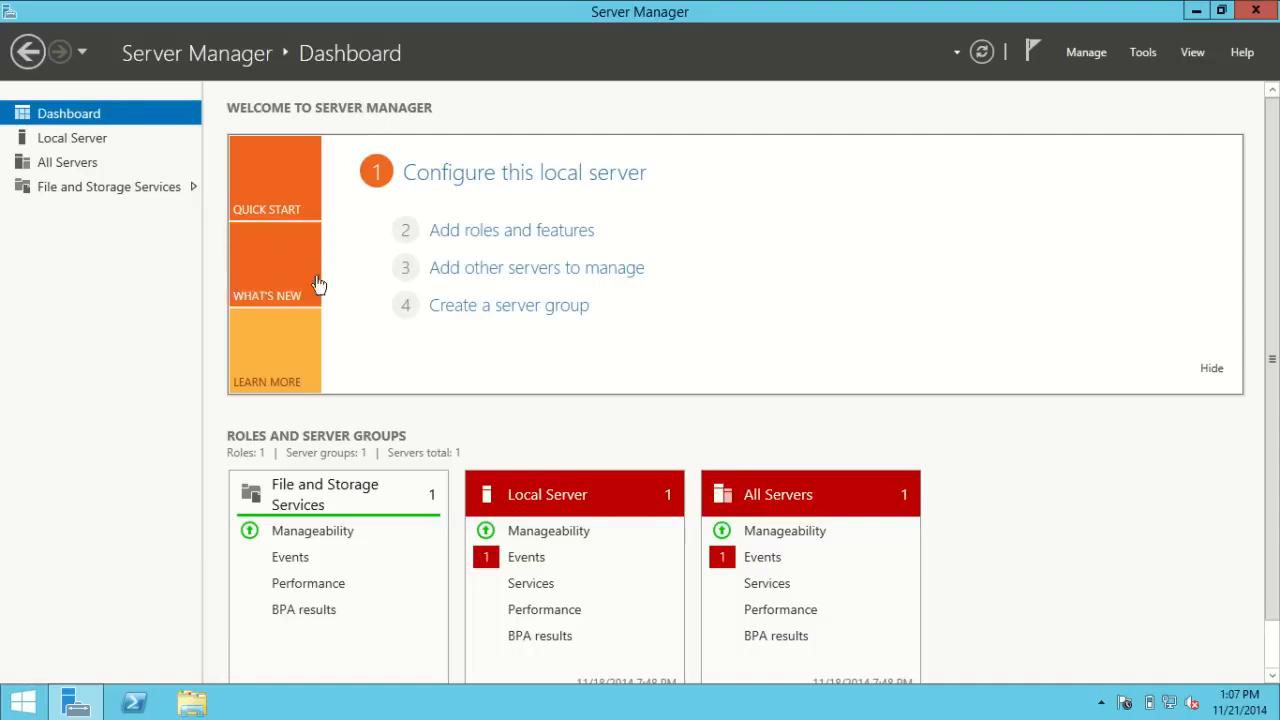
Step: Review the Ethernet adapter's static IPv4 settings (10.0.2.15/255.255.255.0, gateway and DNS 10.0.2.1) without changing them
{"action": "left_click", "coordinate": [57, 139]}
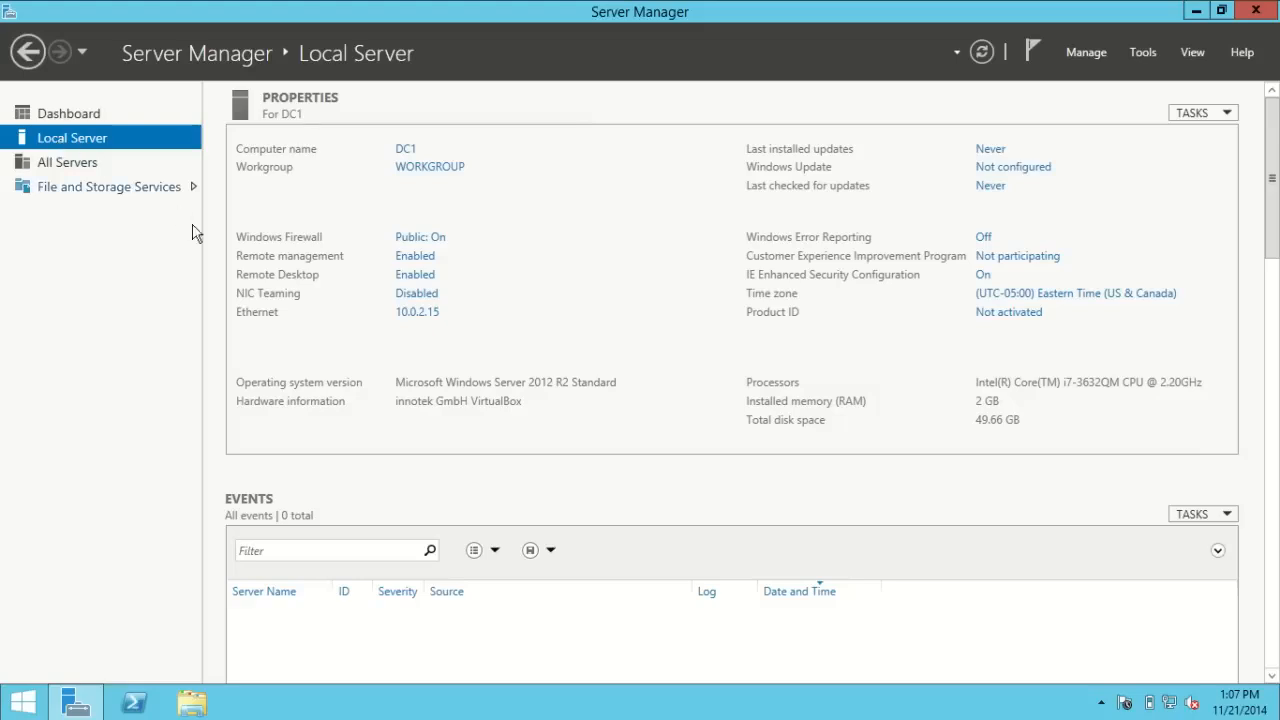
{"action": "left_click", "coordinate": [423, 320]}
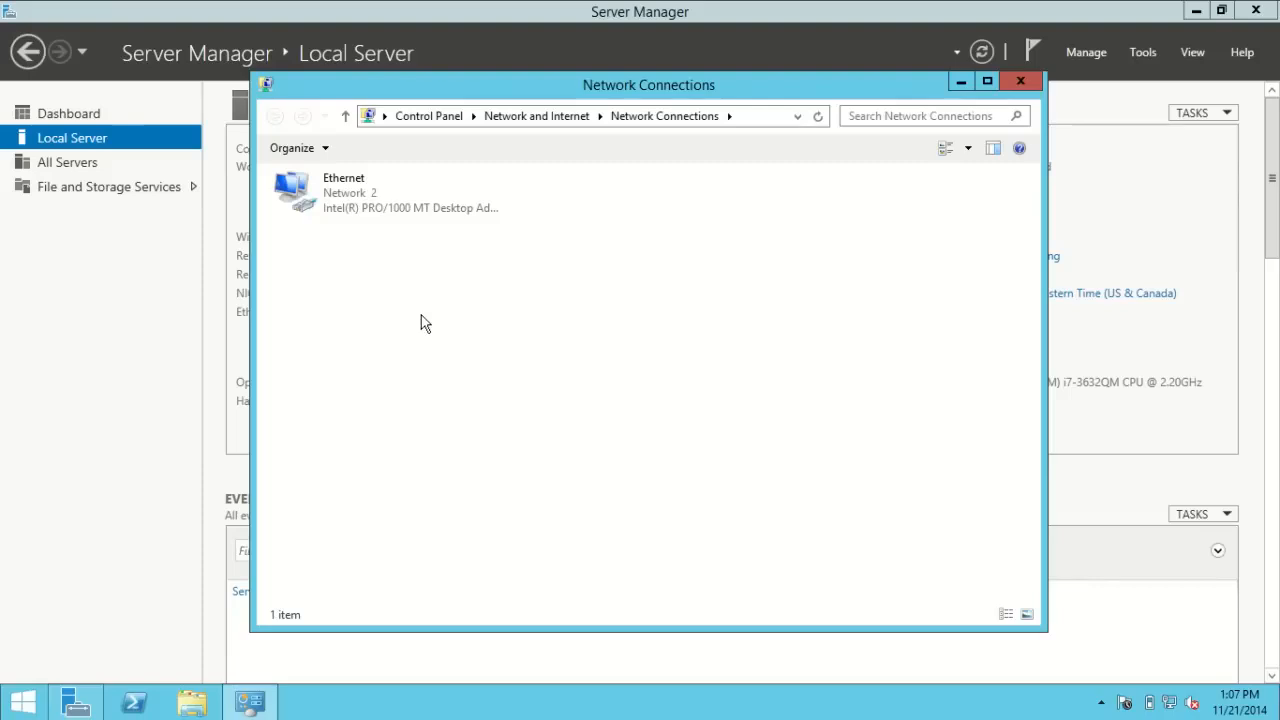
{"action": "right_click", "coordinate": [345, 205]}
{"action": "left_click", "coordinate": [403, 368]}
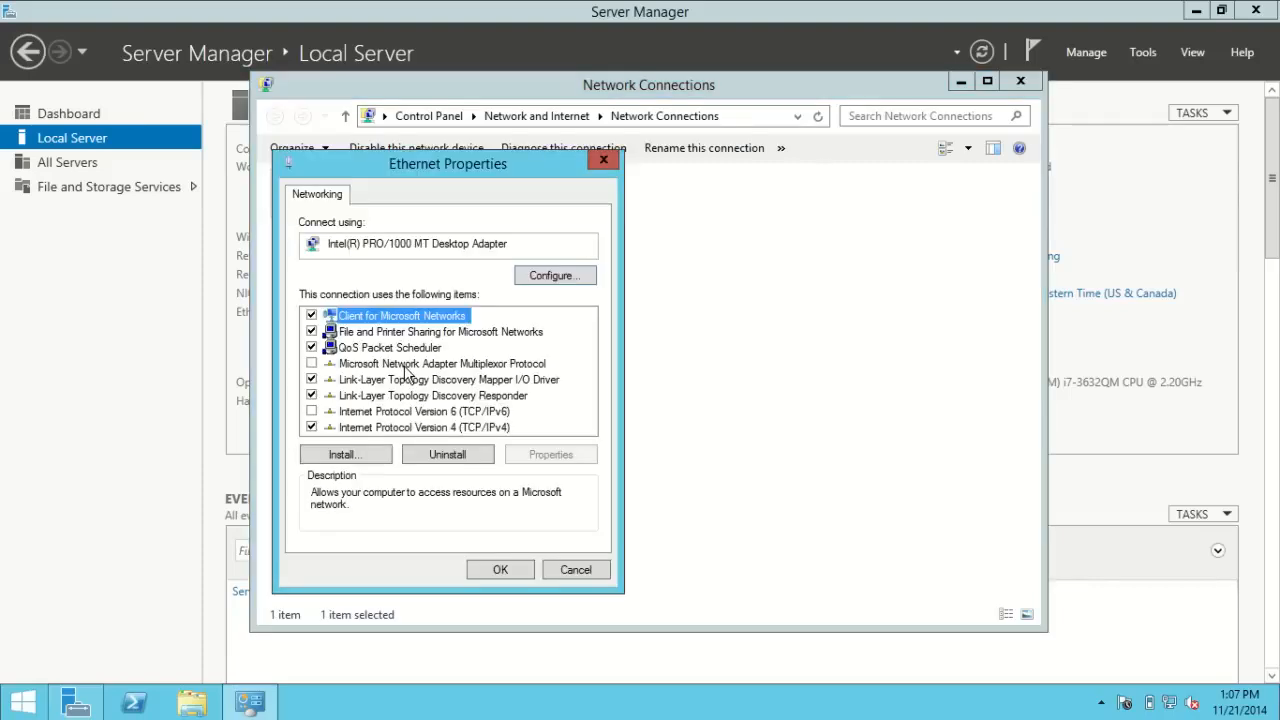
{"action": "left_click", "coordinate": [410, 429]}
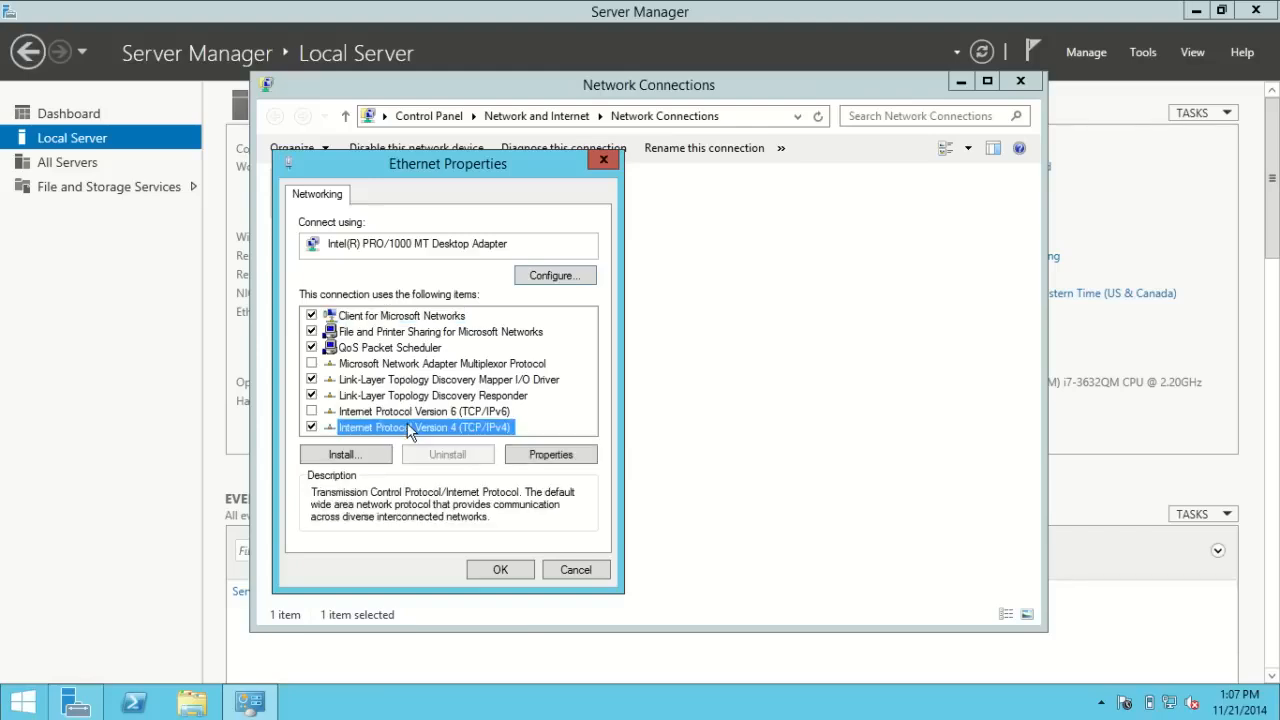
{"action": "left_click", "coordinate": [545, 458]}
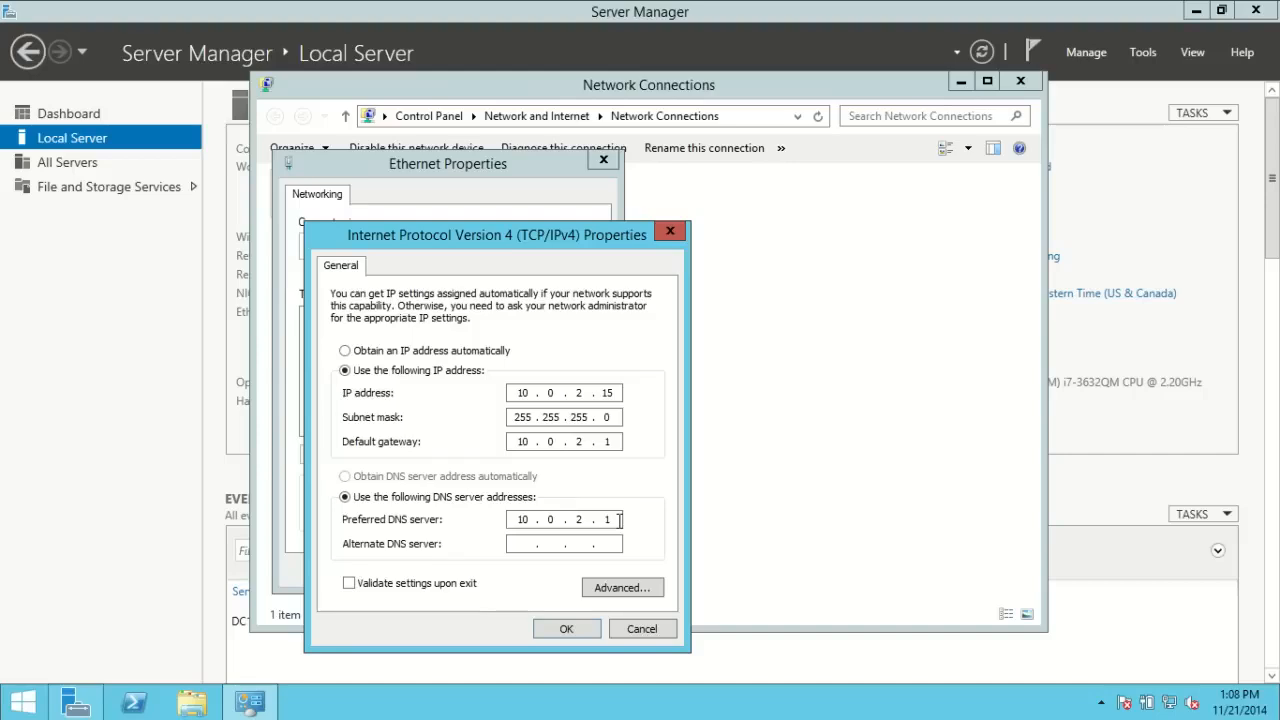
{"action": "left_click", "coordinate": [641, 629]}
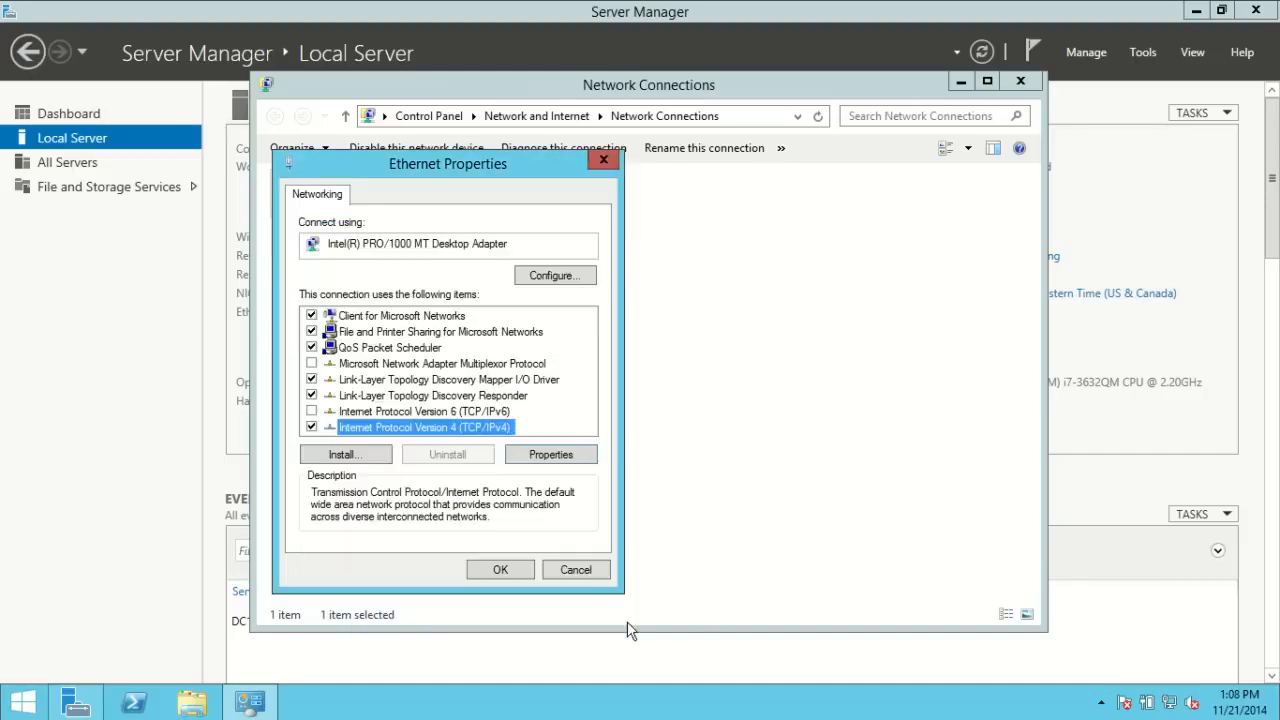
{"action": "left_click", "coordinate": [575, 570]}
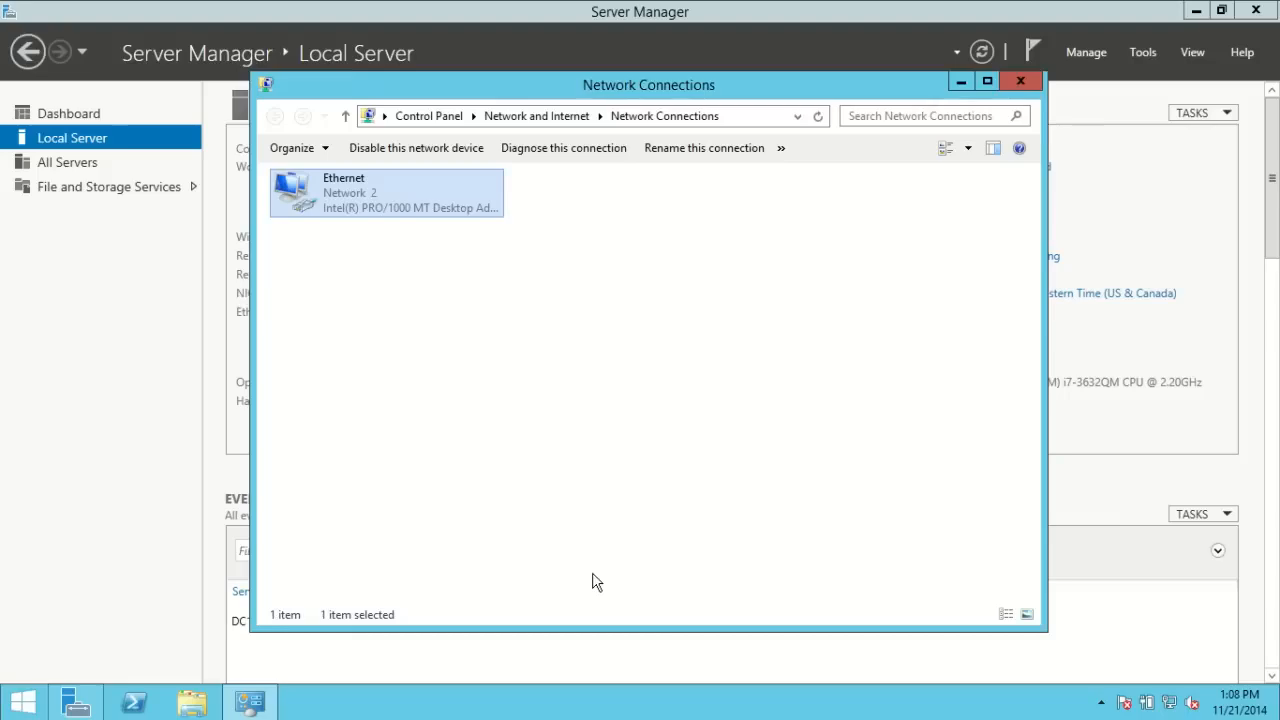
Step: Close Network Connections, then run Add Roles and Features as a role-based installation up to server selection
{"action": "left_click", "coordinate": [1022, 82]}
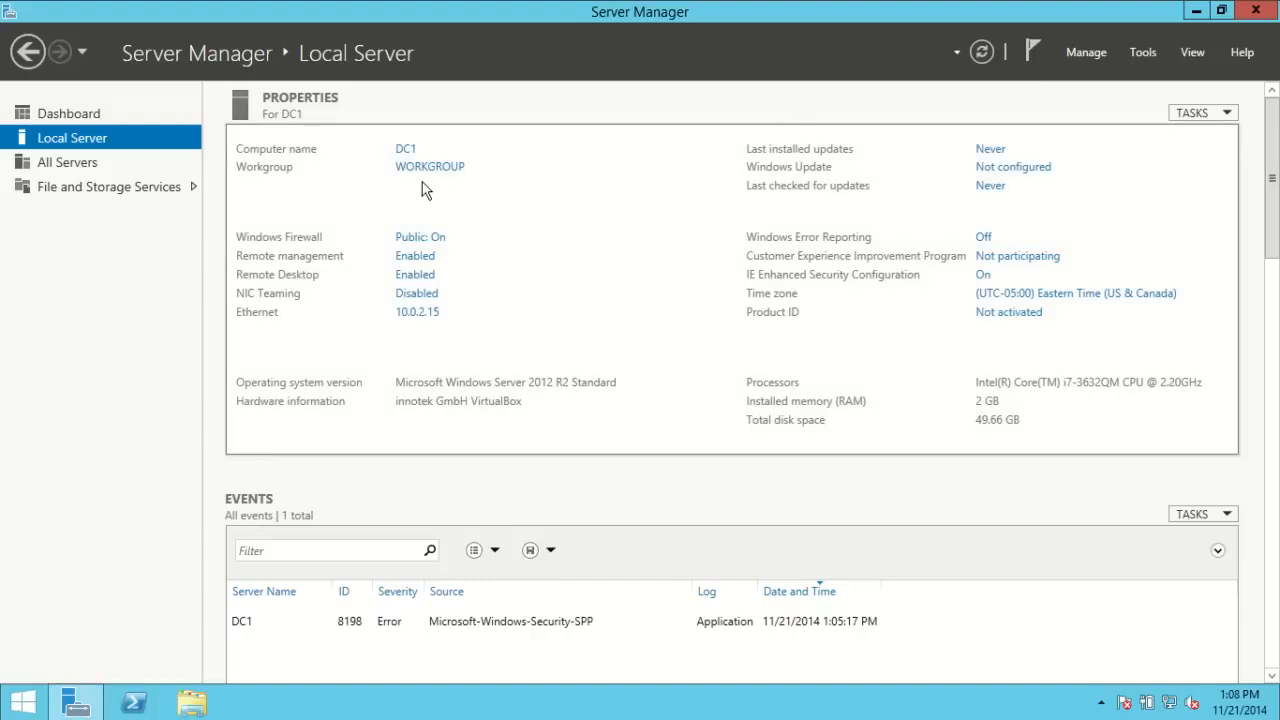
{"action": "left_click", "coordinate": [88, 120]}
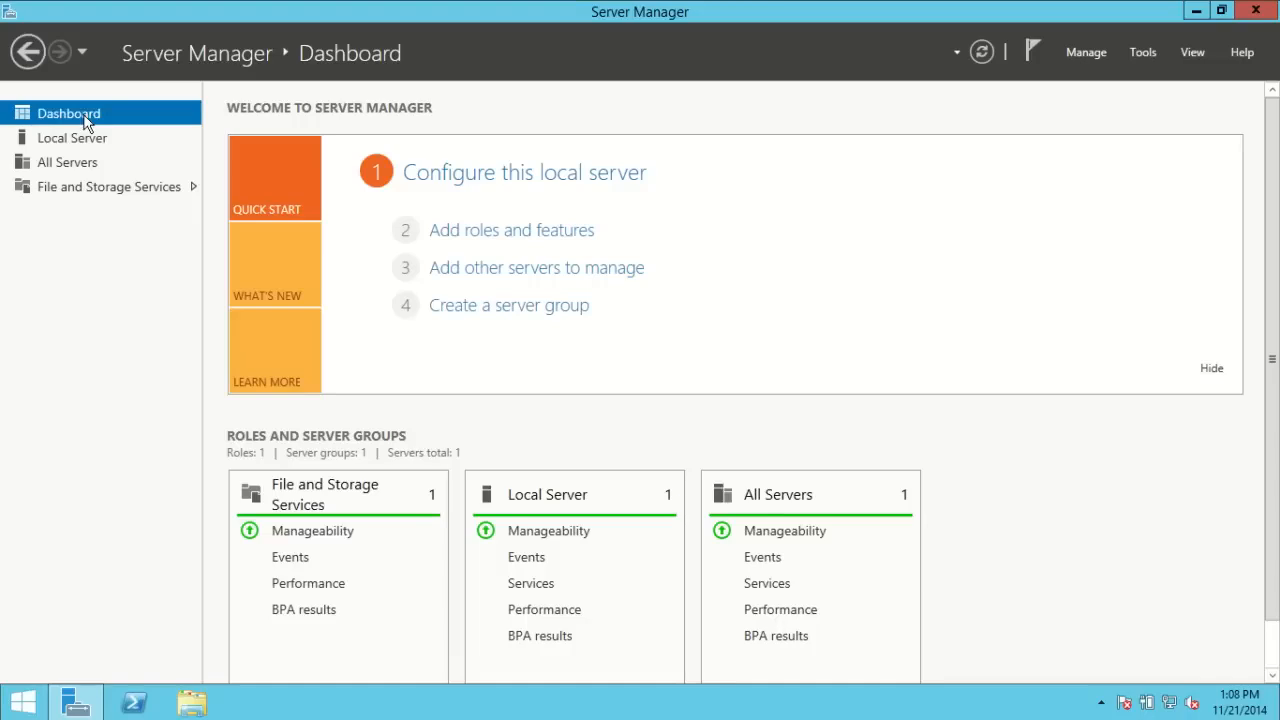
{"action": "left_click", "coordinate": [459, 231]}
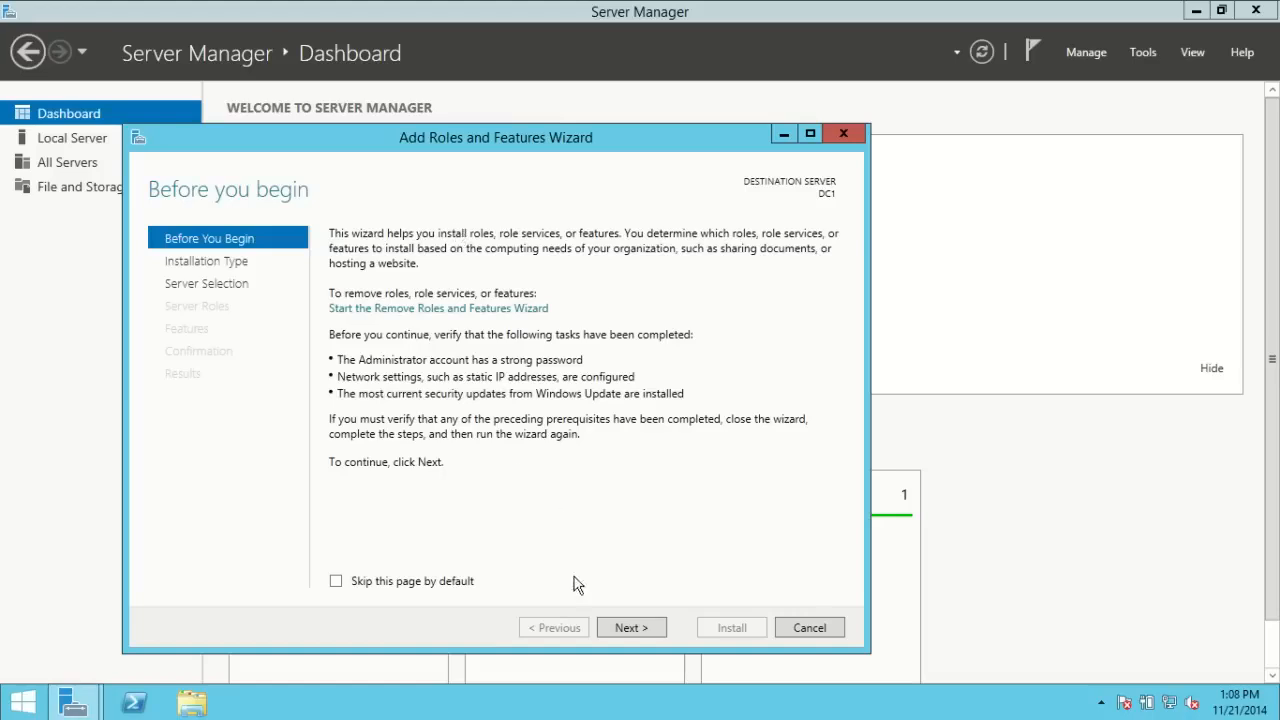
{"action": "left_click", "coordinate": [624, 630]}
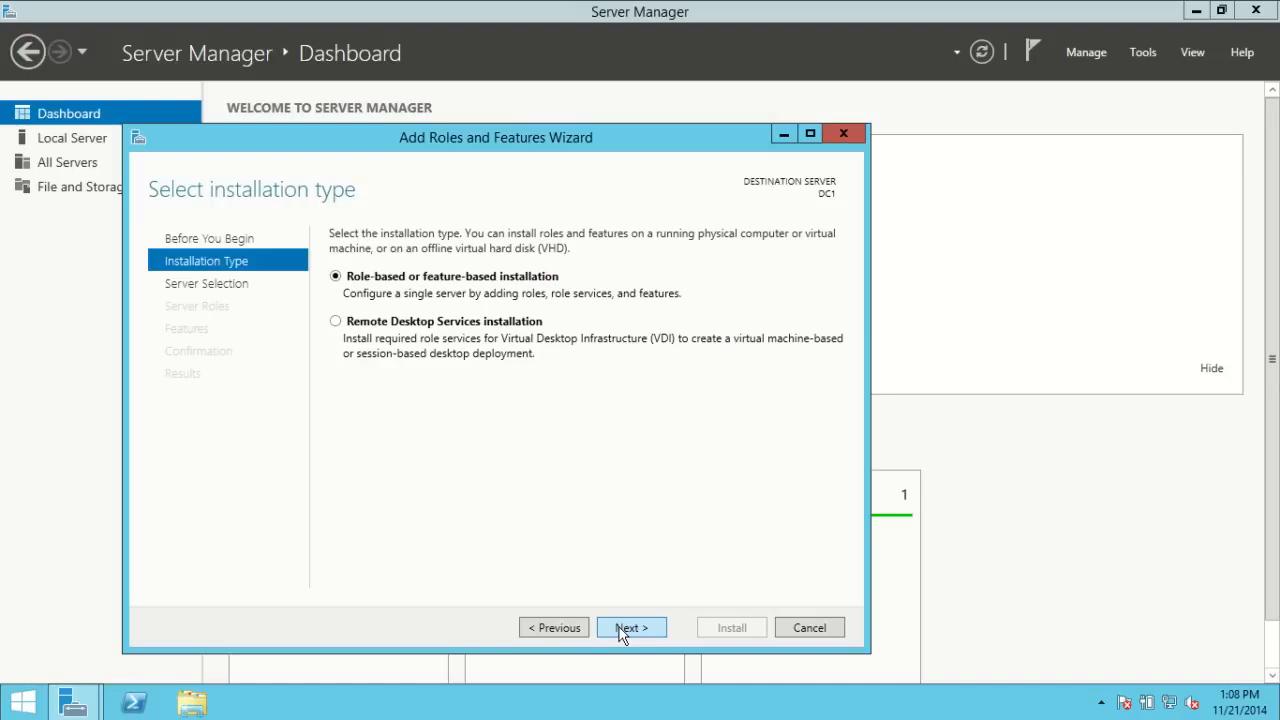
{"action": "left_click", "coordinate": [620, 632]}
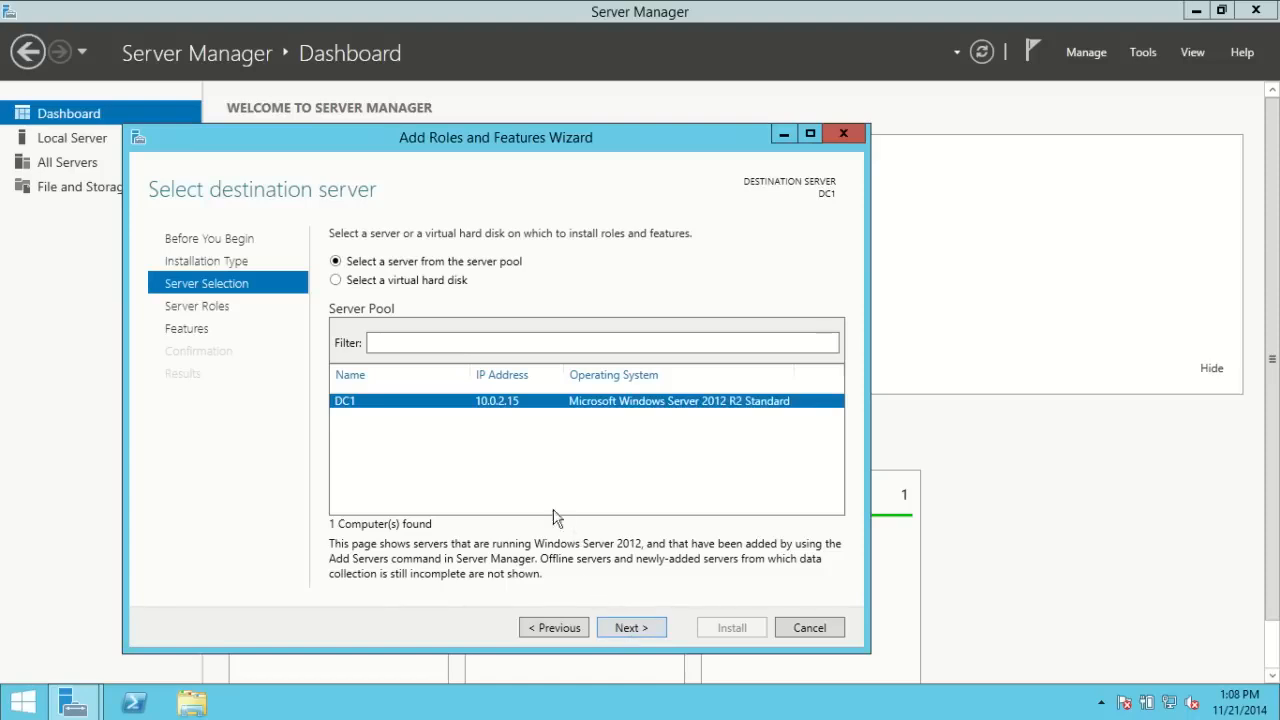
Step: Keep DC1 as the destination and select Active Directory Domain Services with its required management features
{"action": "left_click", "coordinate": [634, 628]}
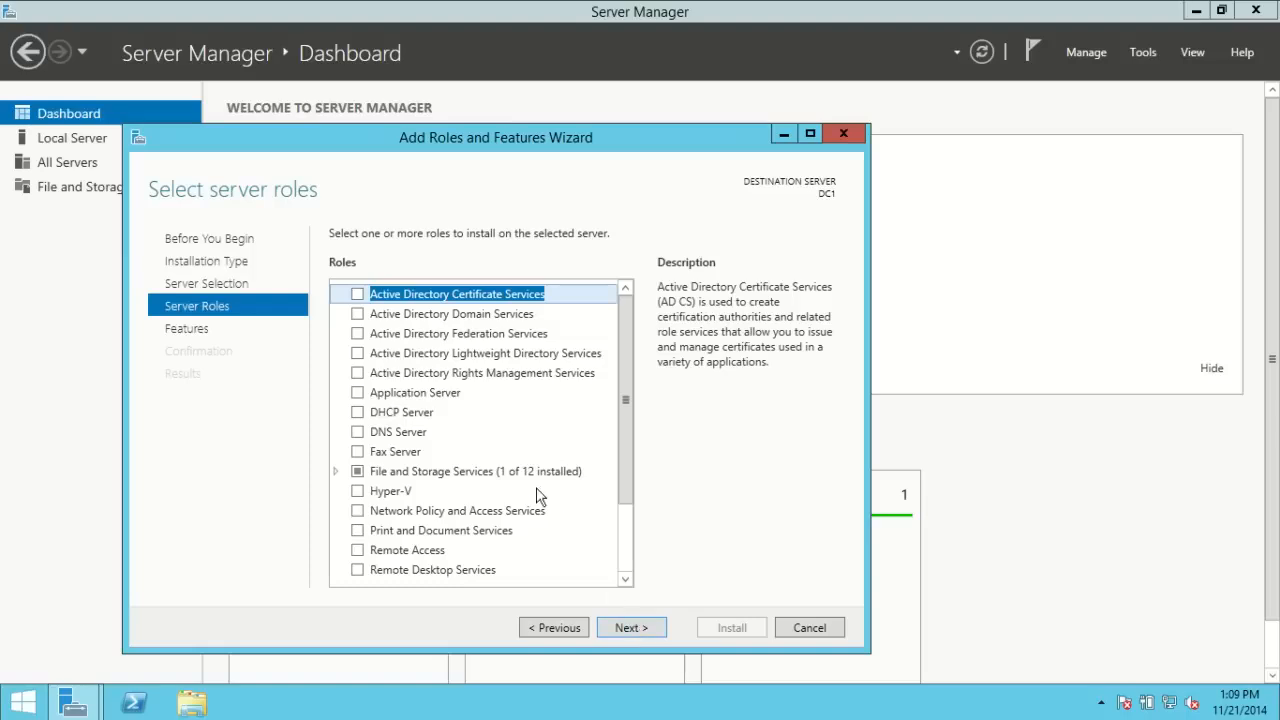
{"action": "left_click", "coordinate": [357, 316]}
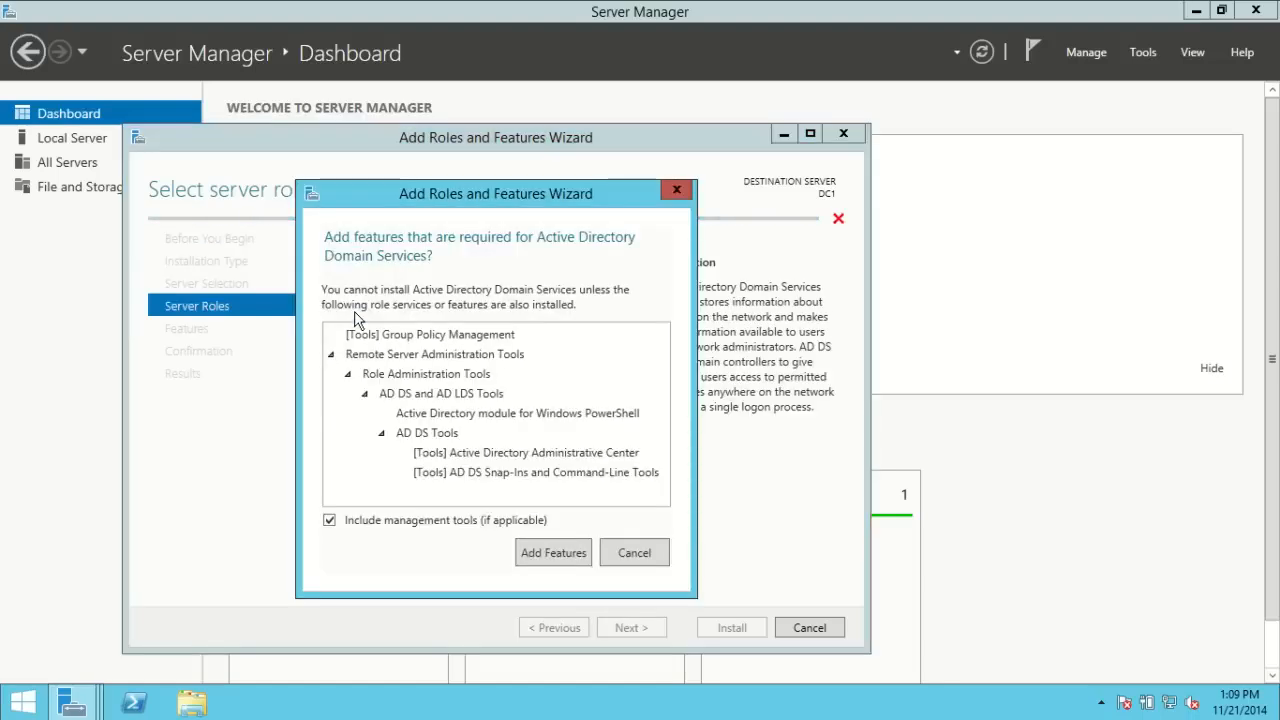
{"action": "left_click", "coordinate": [537, 552]}
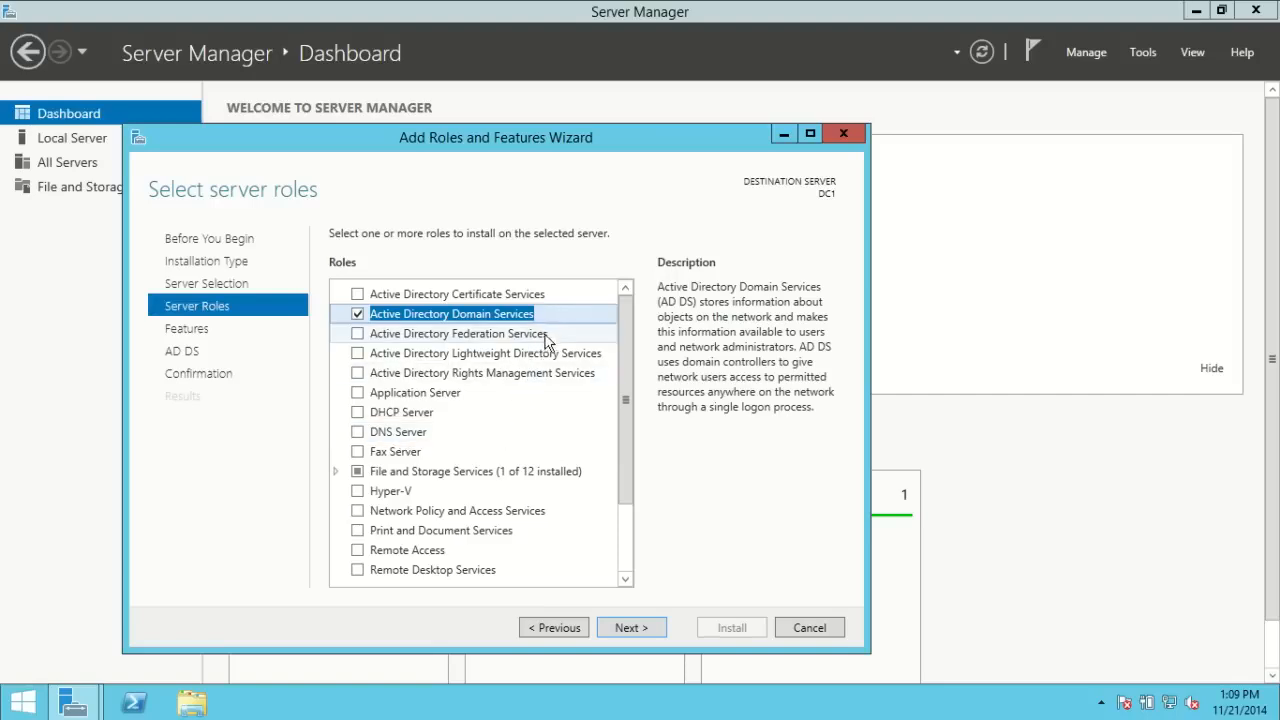
{"action": "left_click", "coordinate": [628, 628]}
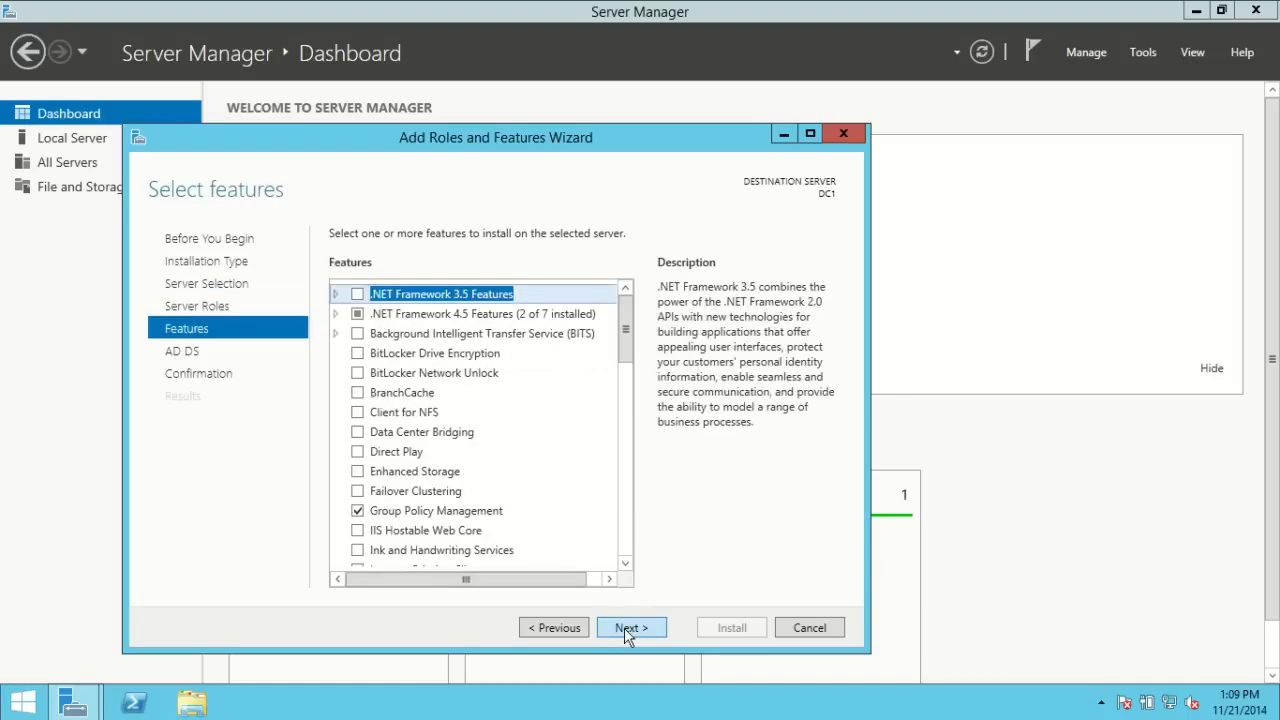
Step: Install the Active Directory Domain Services role on DC1 and close the completed wizard
{"action": "left_click", "coordinate": [628, 630]}
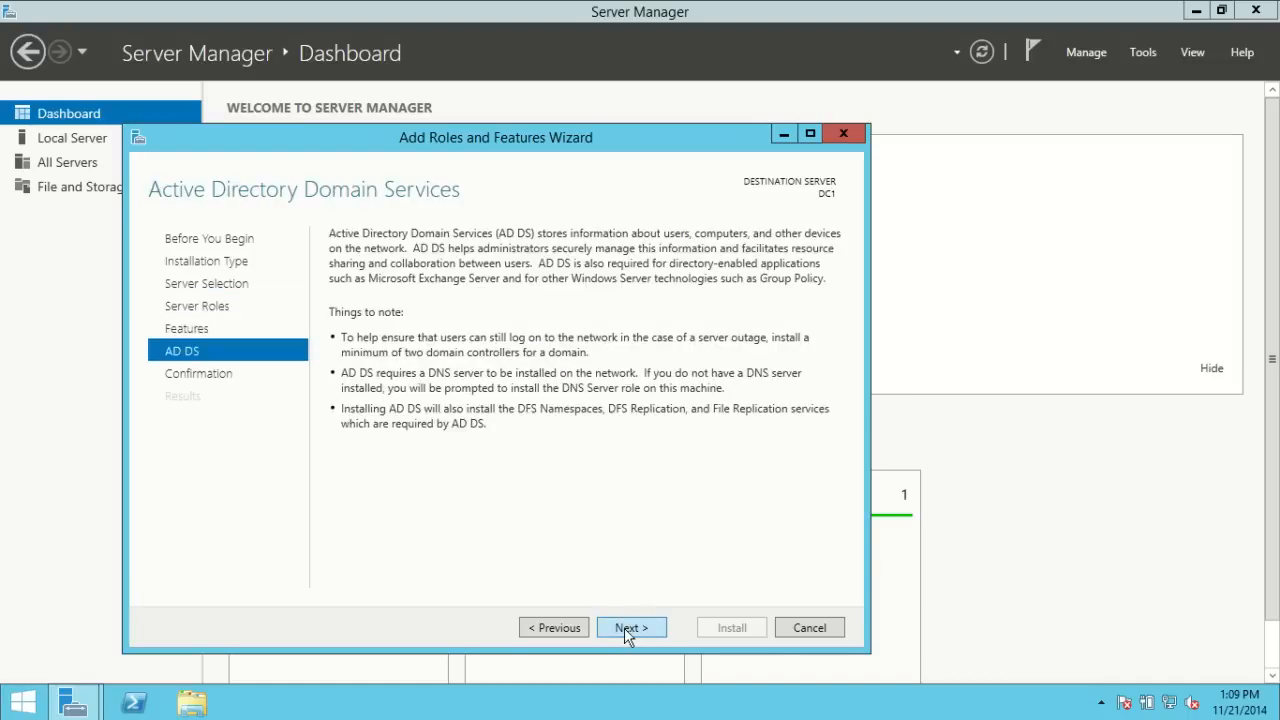
{"action": "left_click", "coordinate": [628, 630]}
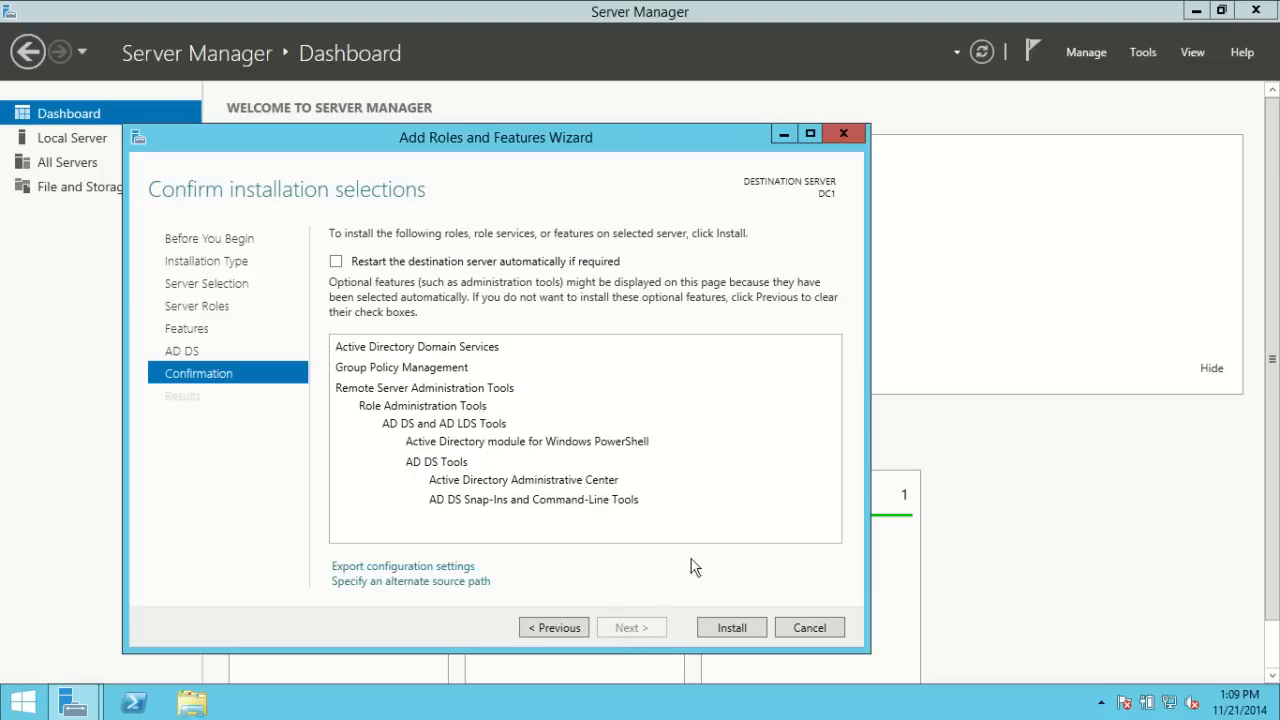
{"action": "left_click", "coordinate": [730, 627]}
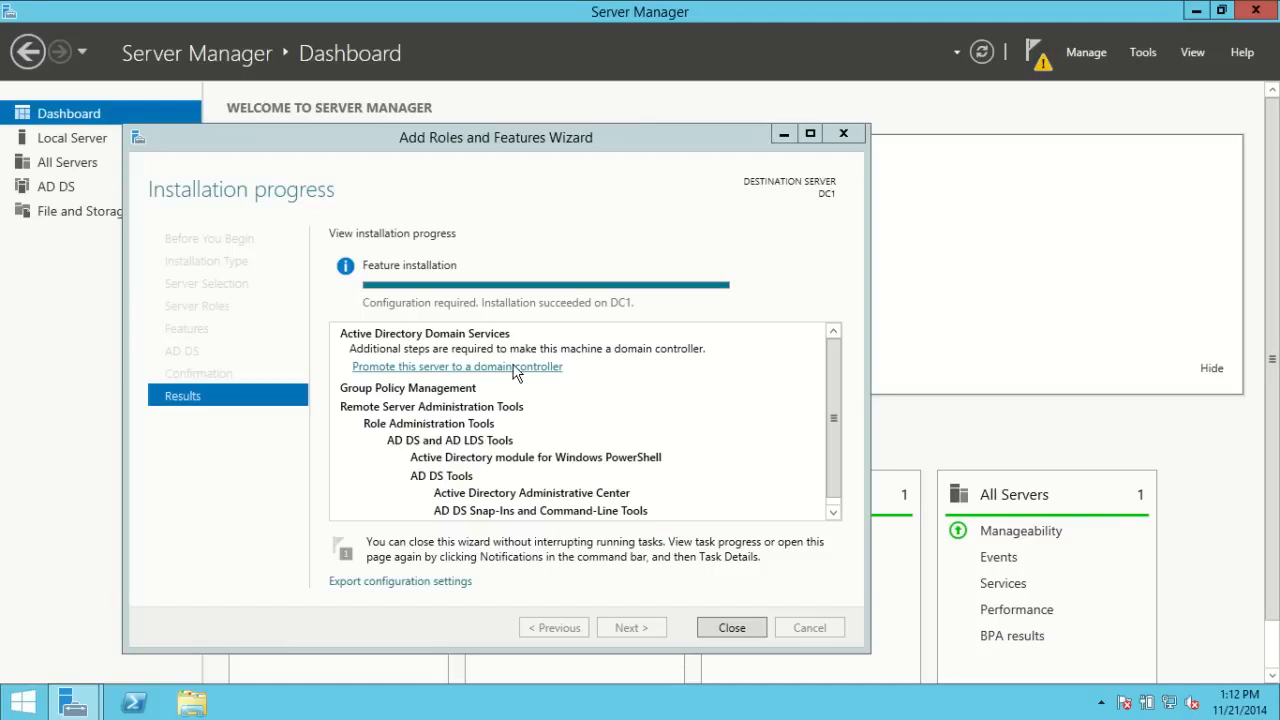
{"action": "left_click", "coordinate": [722, 630]}
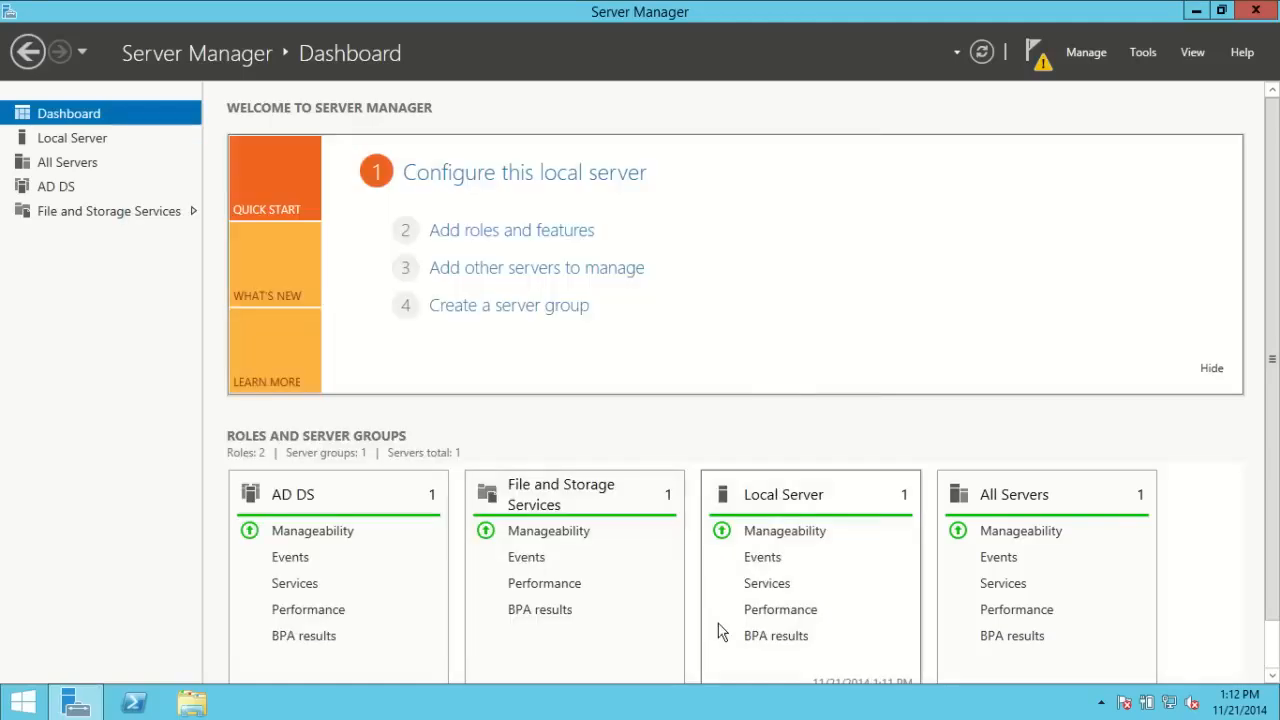
Step: Launch 'Promote this server to a domain controller' from the post-deployment notification
{"action": "left_click", "coordinate": [1037, 58]}
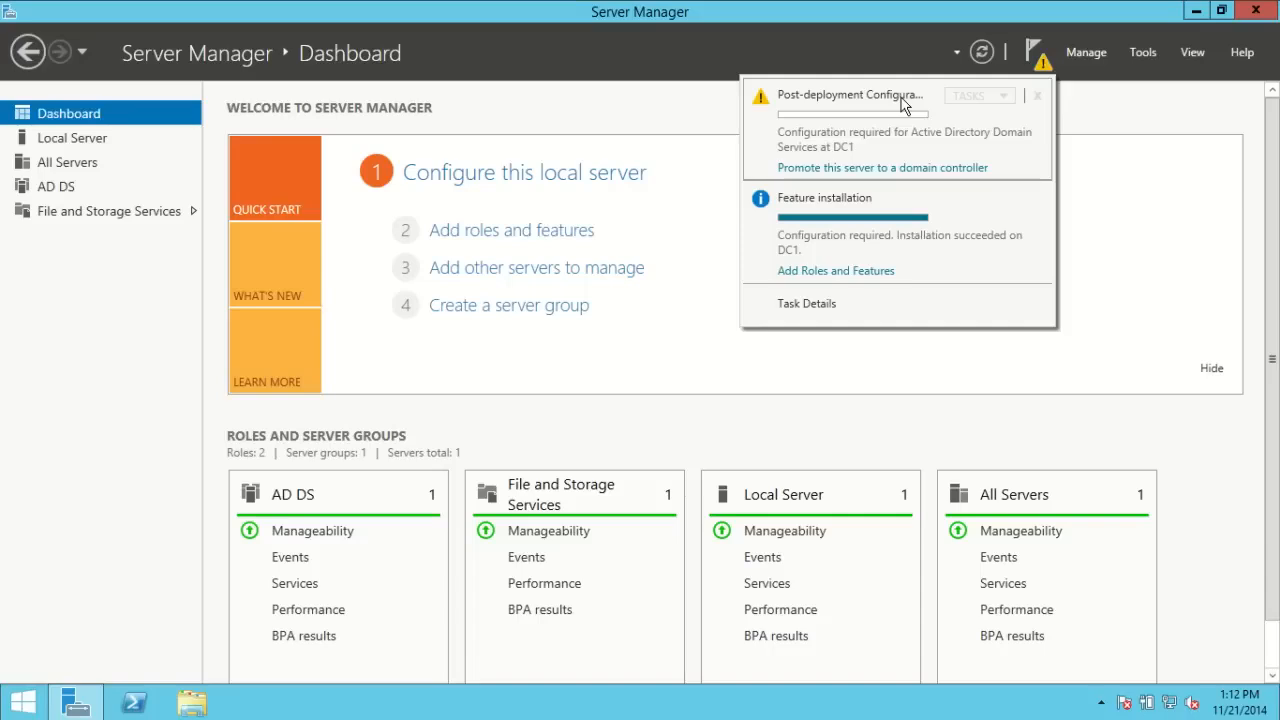
{"action": "left_click", "coordinate": [884, 172]}
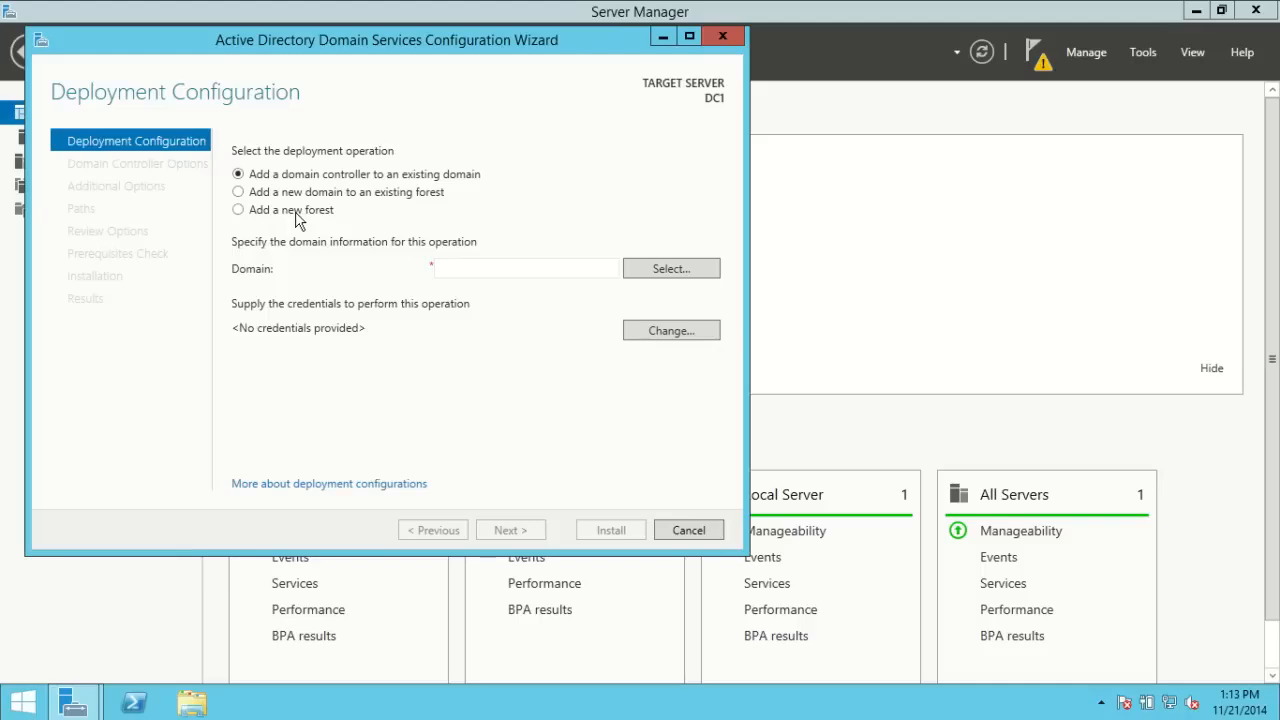
Step: Choose 'Add a new forest' and enter lecturesnippets.local as the root domain name
{"action": "left_click", "coordinate": [238, 210]}
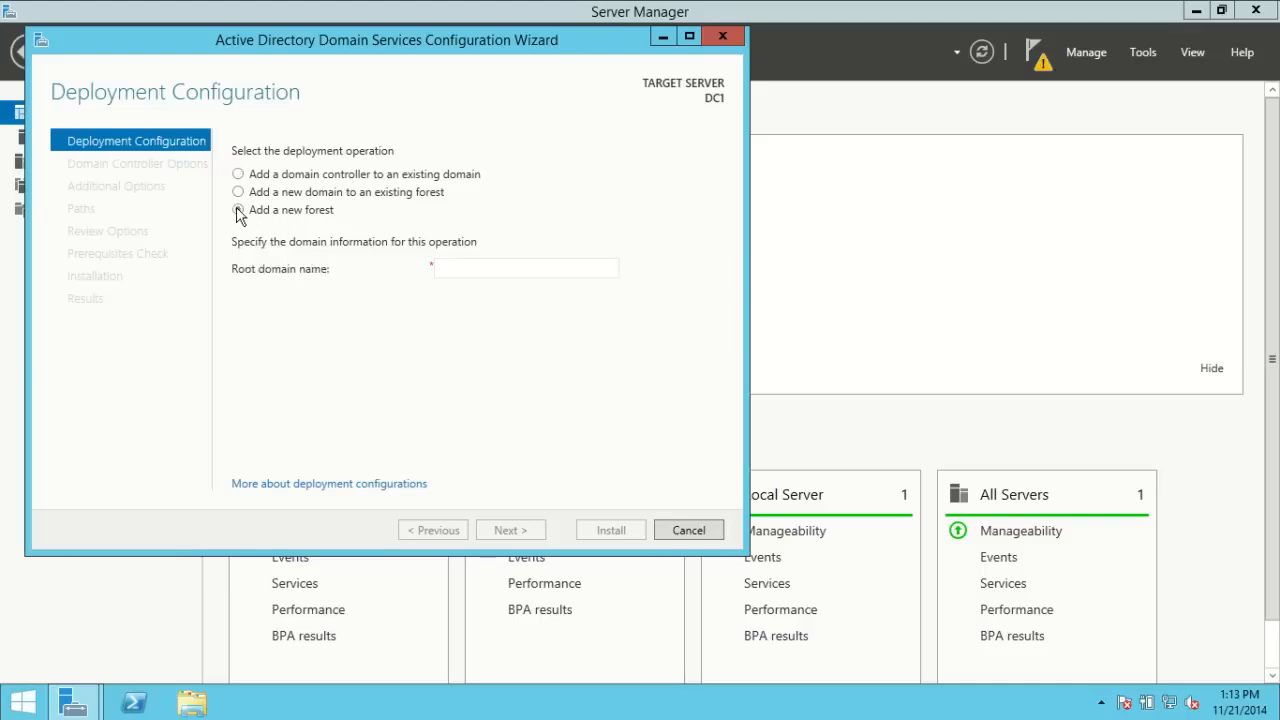
{"action": "left_click", "coordinate": [475, 271]}
{"action": "type", "text": "lecturesni"}
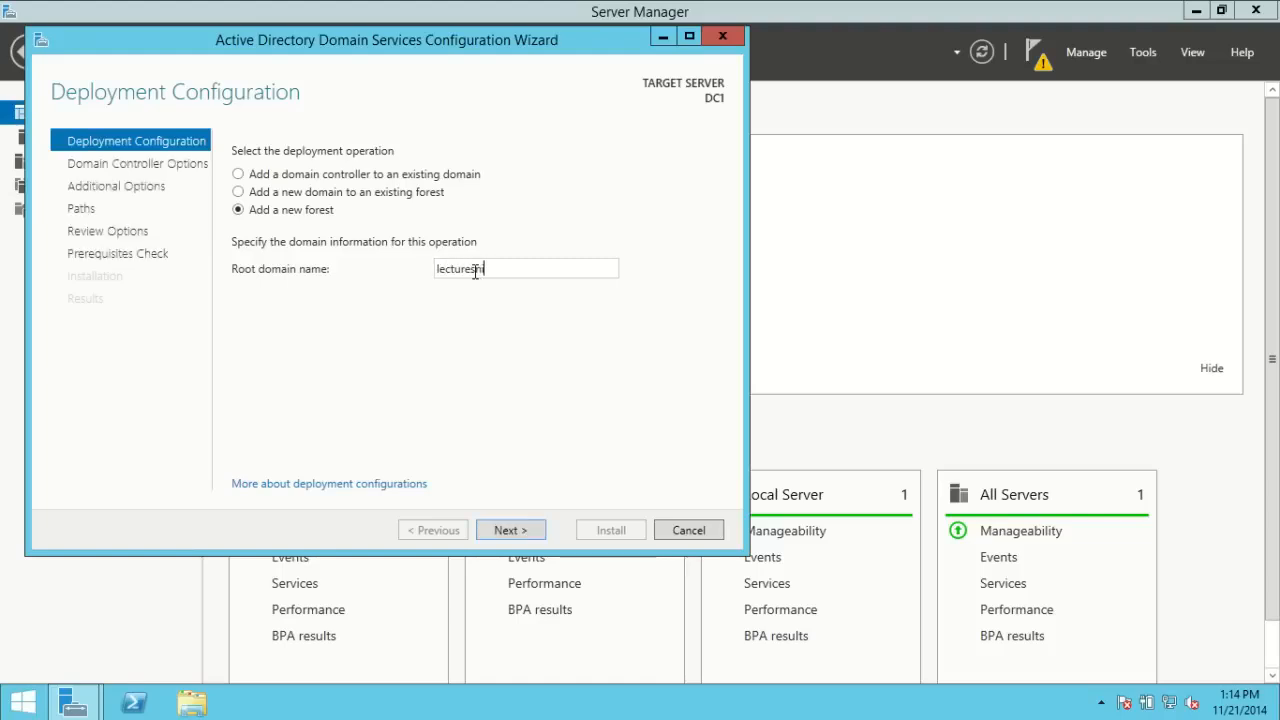
{"action": "type", "text": "ppets.local"}
Step: Change the root domain name to internal.lecturesnippets.com and proceed to Domain Controller Options
{"action": "key", "text": "BackSpace"}
{"action": "key", "text": "BackSpace"}
{"action": "key", "text": "BackSpace"}
{"action": "key", "text": "BackSpace"}
{"action": "key", "text": "BackSpace"}
{"action": "key", "text": "BackSpace"}
{"action": "key", "text": "BackSpace"}
{"action": "key", "text": "BackSpace"}
{"action": "key", "text": "BackSpace"}
{"action": "key", "text": "BackSpace"}
{"action": "key", "text": "BackSpace"}
{"action": "key", "text": "BackSpace"}
{"action": "key", "text": "BackSpace"}
{"action": "key", "text": "BackSpace"}
{"action": "key", "text": "BackSpace"}
{"action": "key", "text": "BackSpace"}
{"action": "key", "text": "BackSpace"}
{"action": "key", "text": "BackSpace"}
{"action": "key", "text": "BackSpace"}
{"action": "key", "text": "BackSpace"}
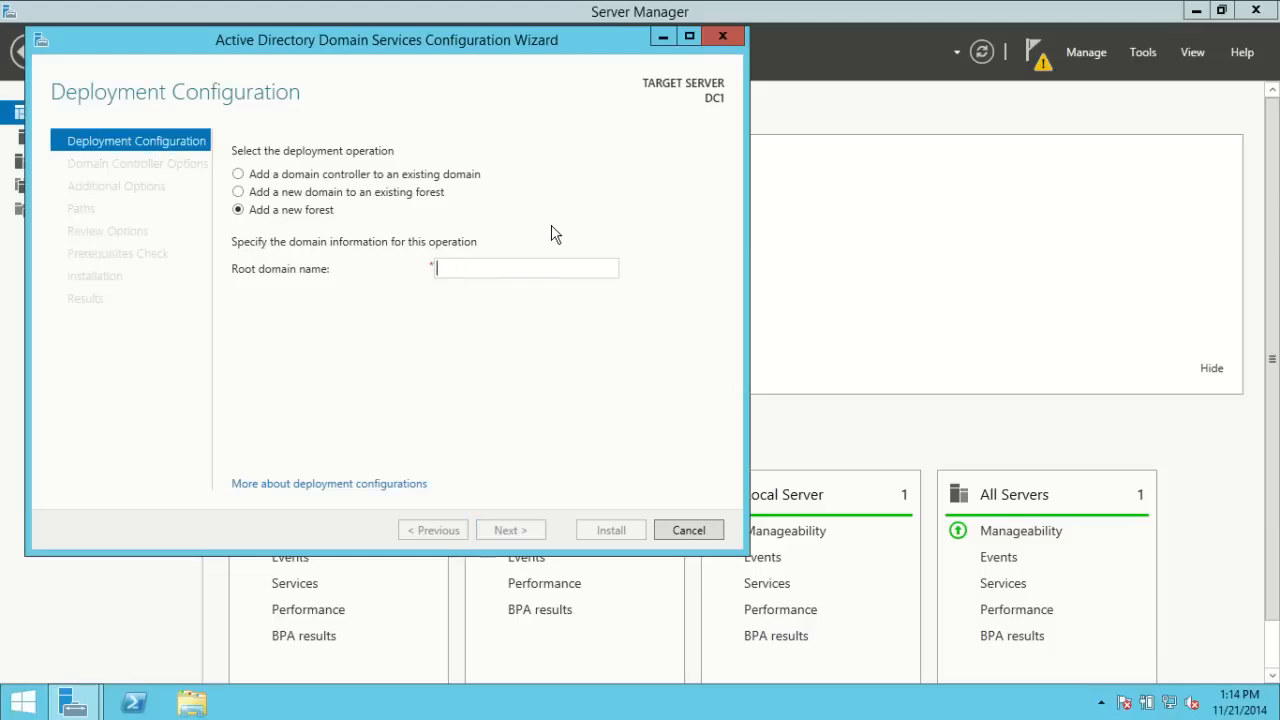
{"action": "type", "text": "internal"}
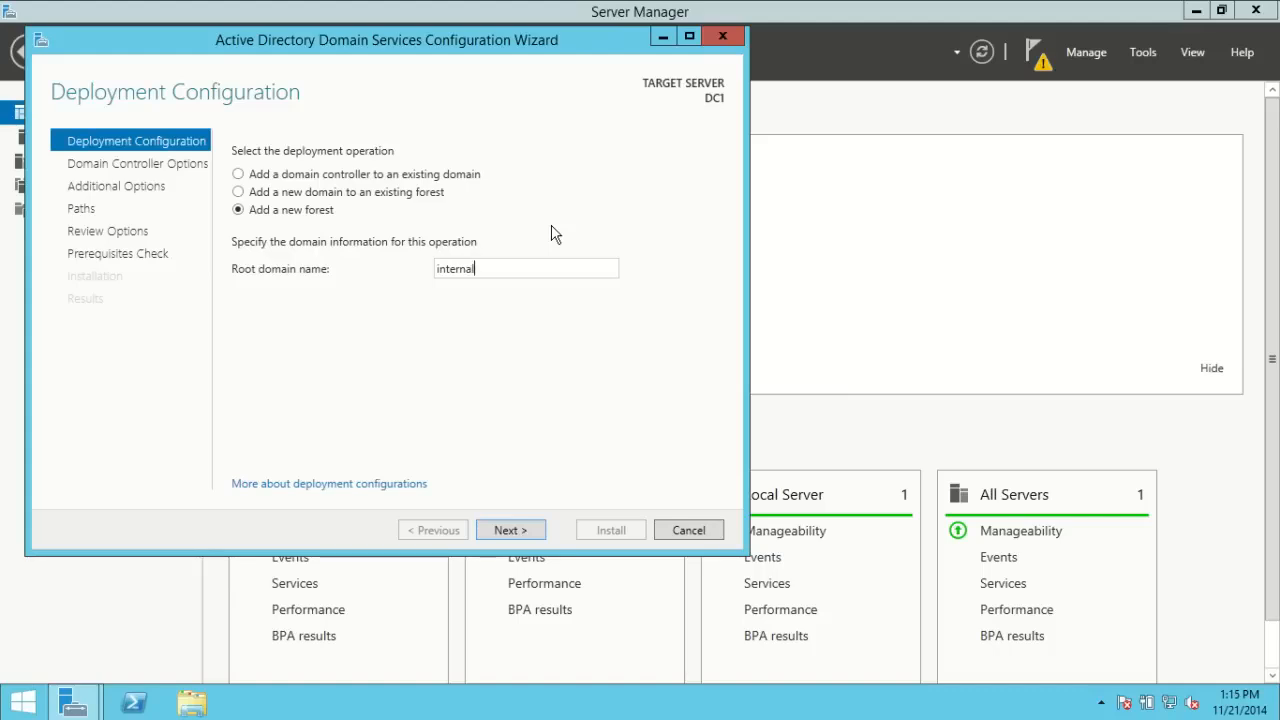
{"action": "type", "text": ".lecturesnippets.com"}
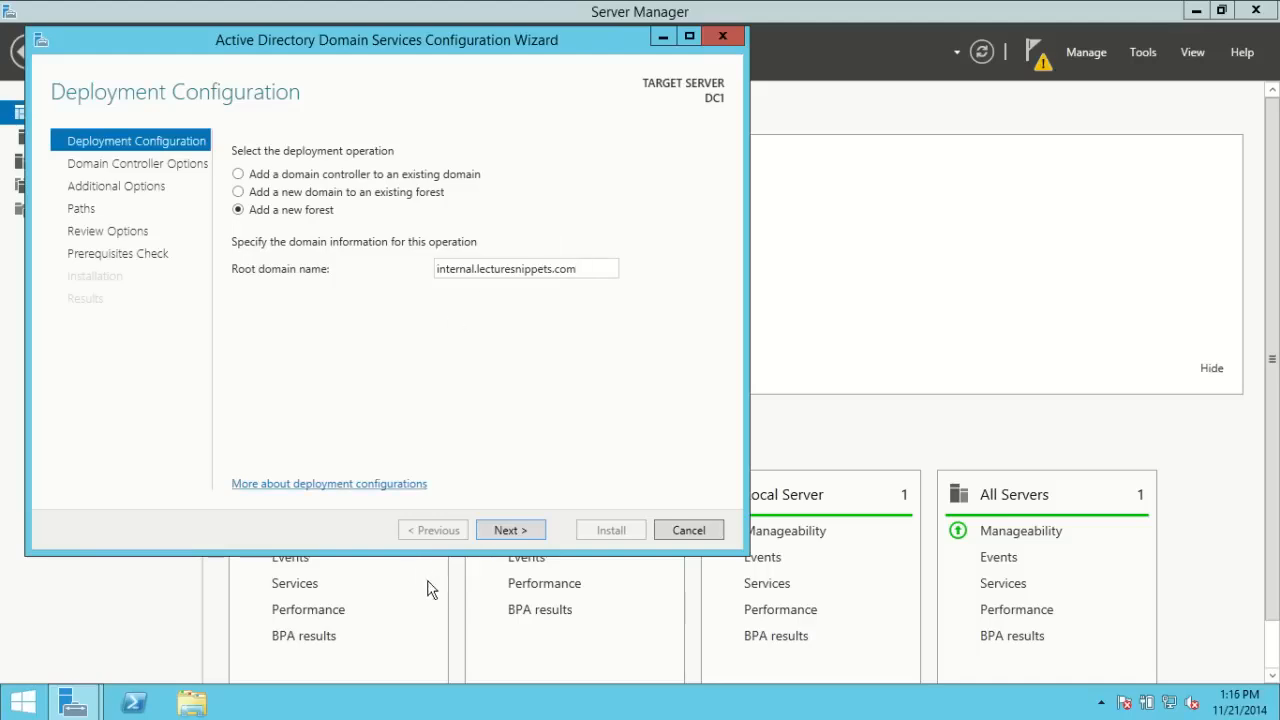
{"action": "left_click", "coordinate": [501, 535]}
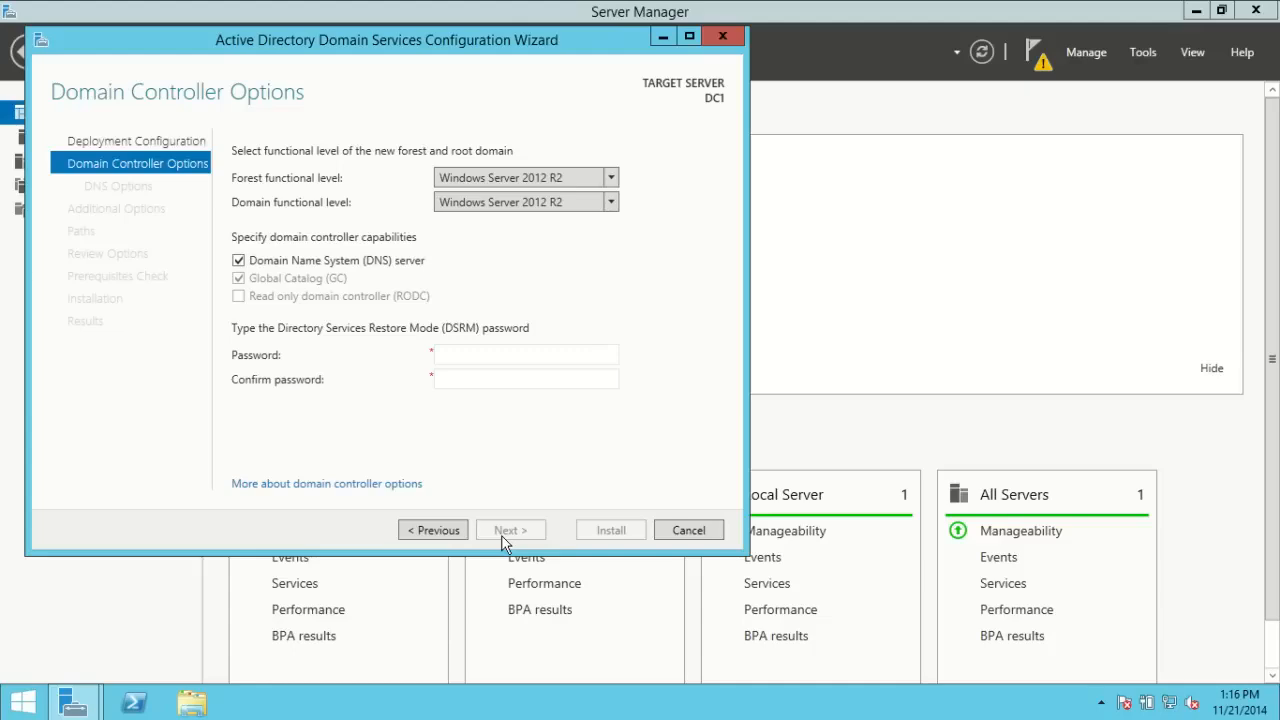
Step: Keep the forest functional level at Windows Server 2012 R2 on Domain Controller Options
{"action": "mouse_move", "coordinate": [607, 372]}
{"action": "left_click", "coordinate": [612, 180]}
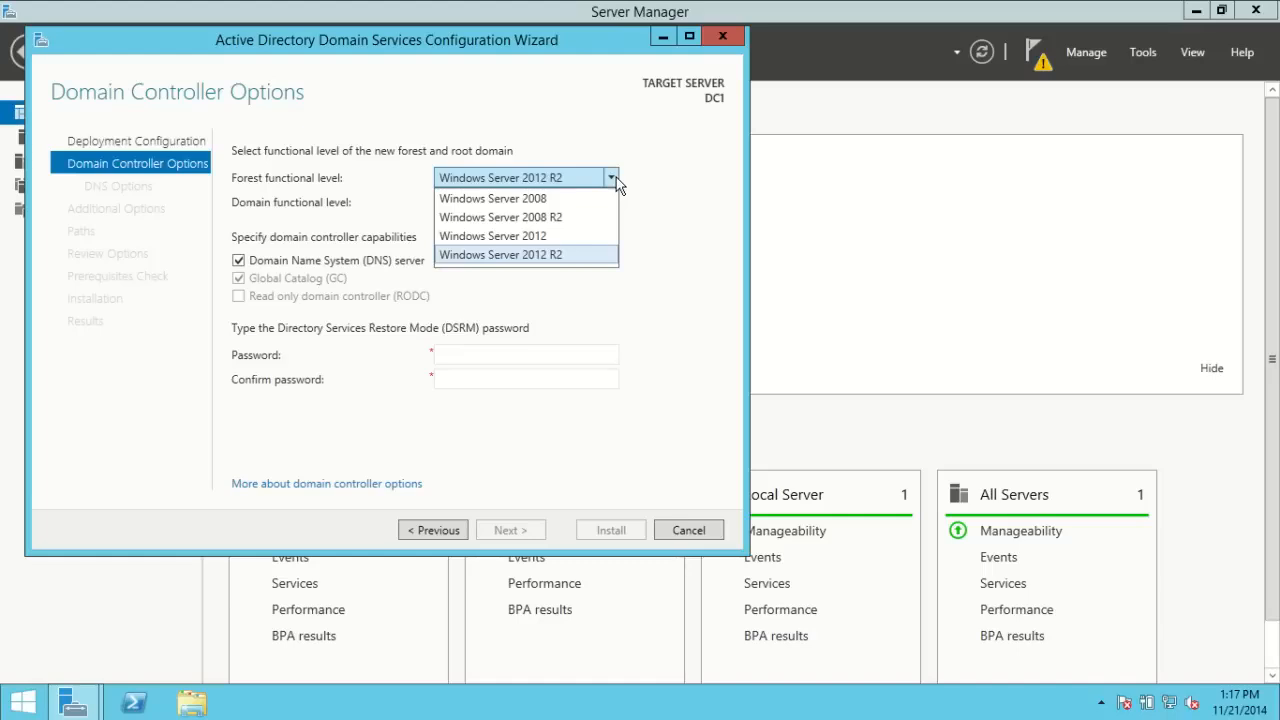
{"action": "left_click", "coordinate": [666, 196]}
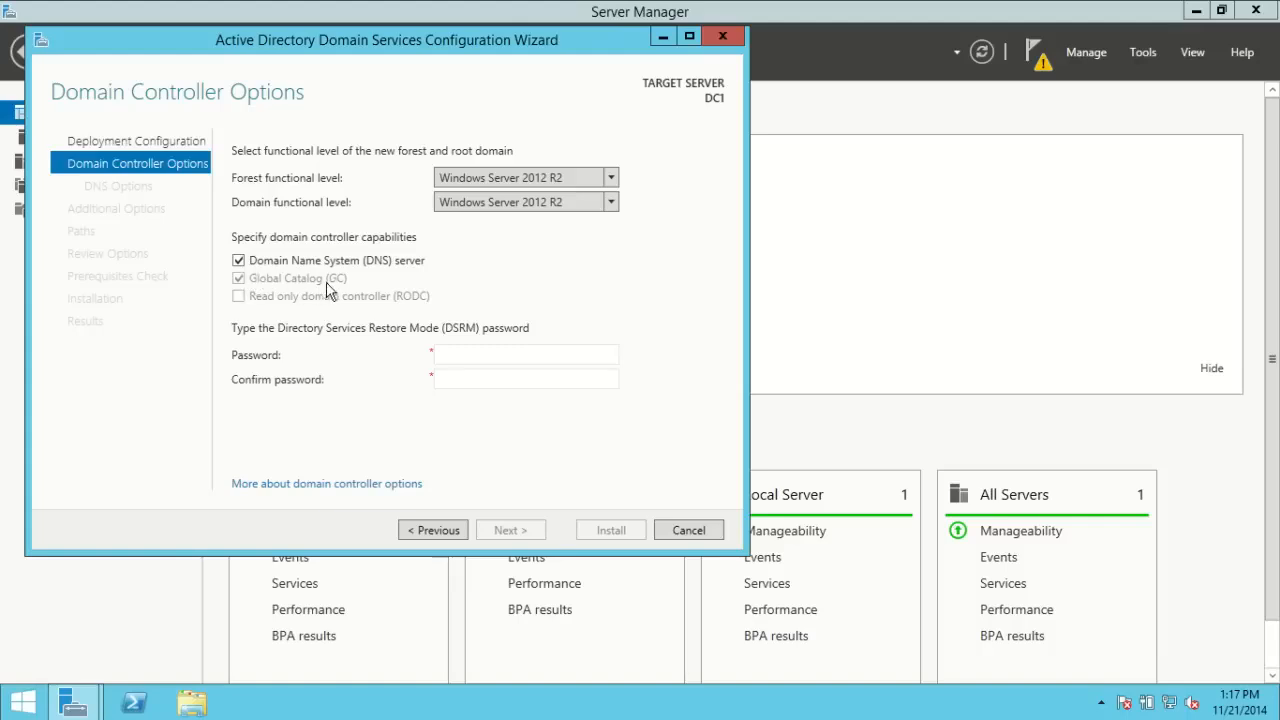
Step: Enter and confirm the DSRM password, then advance to DNS Options
{"action": "left_click", "coordinate": [451, 352]}
{"action": "type", "text": "Pa$$w0rd"}
{"action": "key", "text": "Tab"}
{"action": "type", "text": "Pa$"}
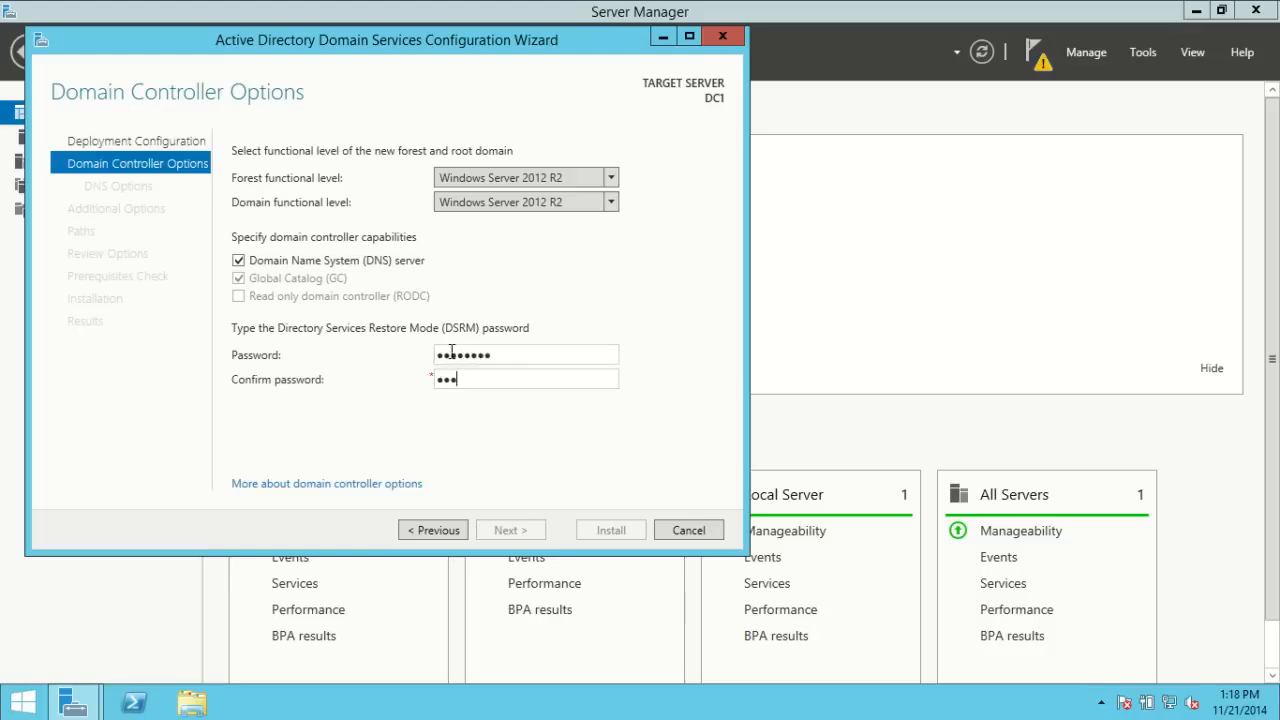
{"action": "type", "text": "$w0rd"}
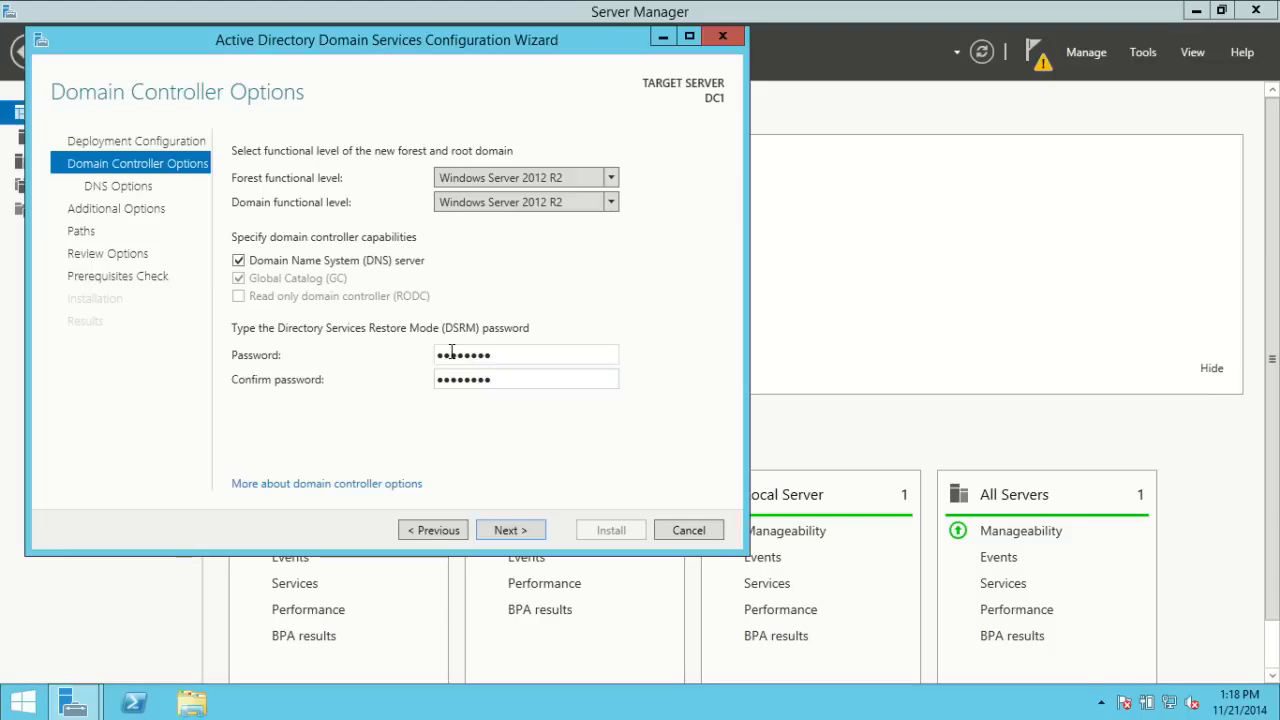
{"action": "left_click", "coordinate": [508, 532]}
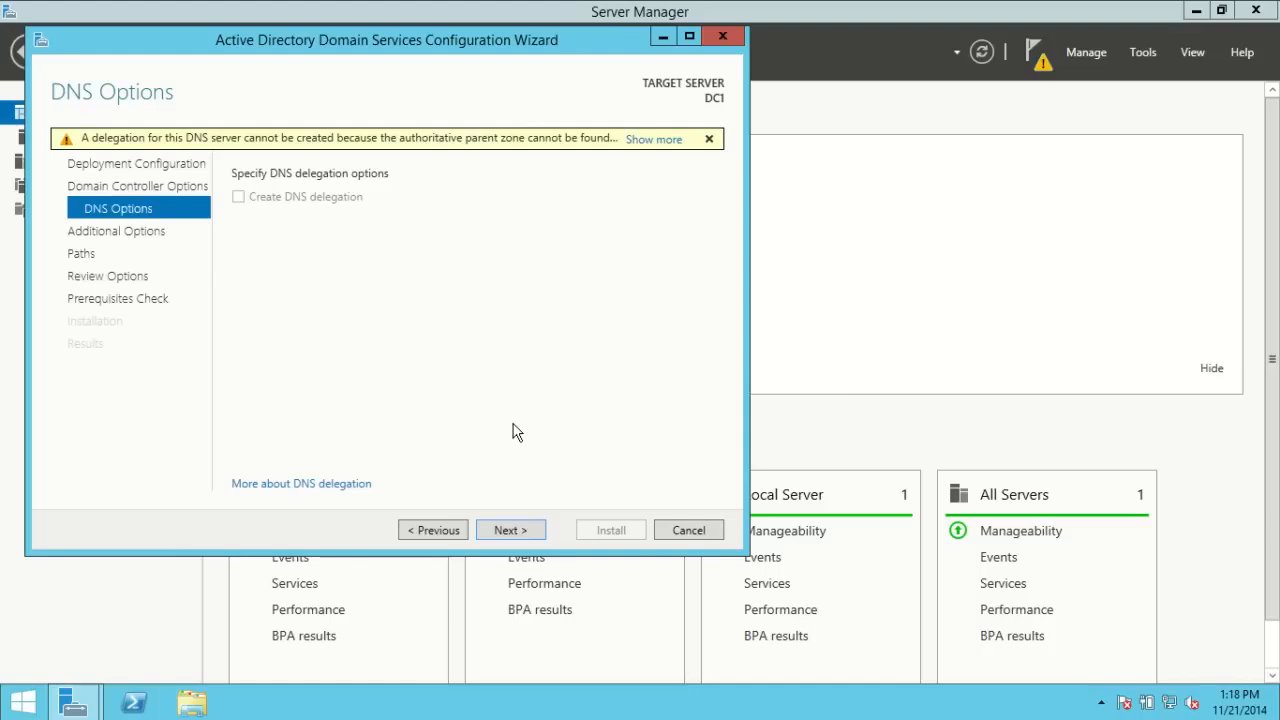
Step: Skip the DNS delegation warning and move on to Additional Options
{"action": "left_click", "coordinate": [520, 533]}
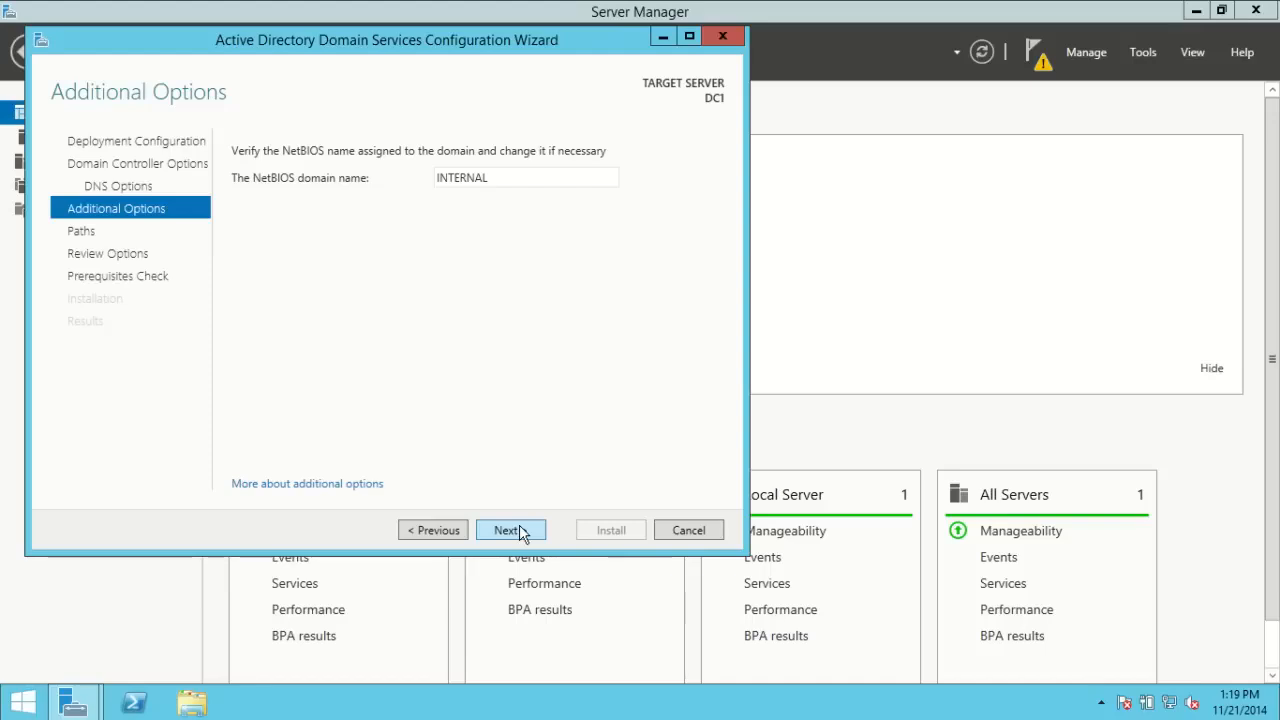
Step: Replace the NetBIOS domain name INTERNAL with LECTURESNIPPETS on the Additional Options page
{"action": "double_click", "coordinate": [503, 178]}
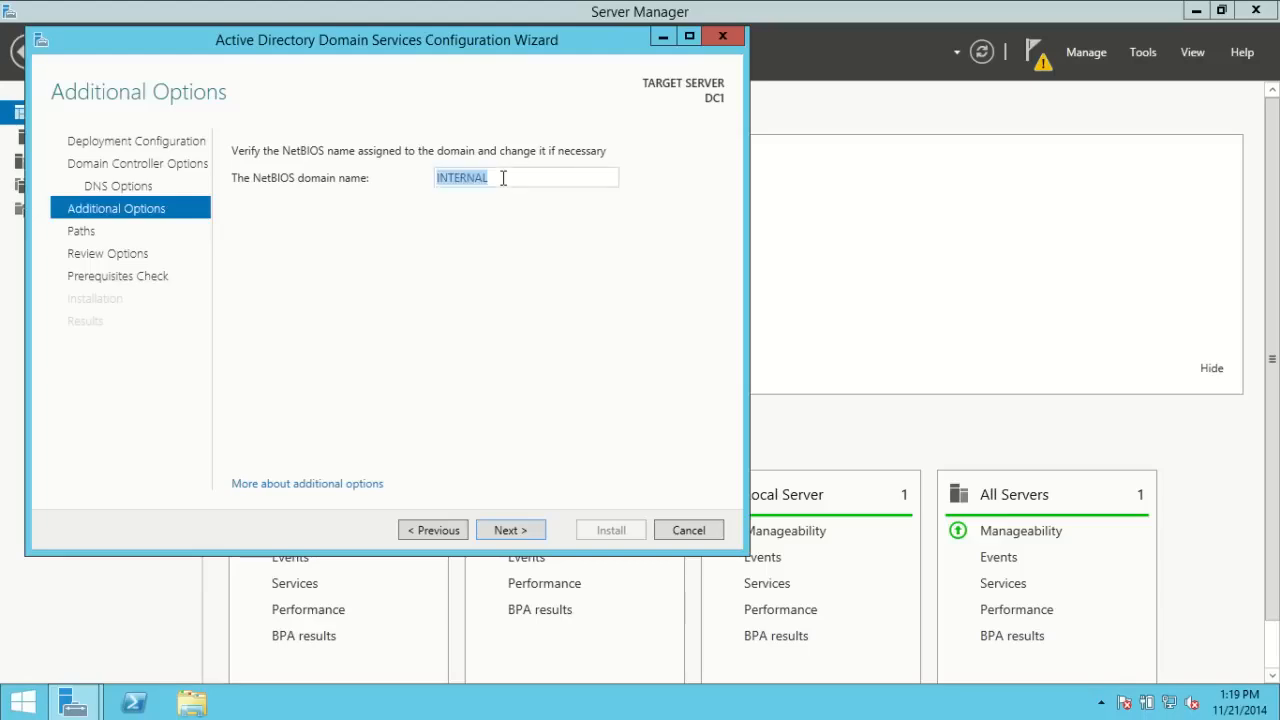
{"action": "type", "text": "LECTURESNIPPETS"}
Step: Keep the NetBIOS name and the default C:\Windows NTDS, log and SYSVOL folders, then pass Review Options
{"action": "left_click", "coordinate": [526, 533]}
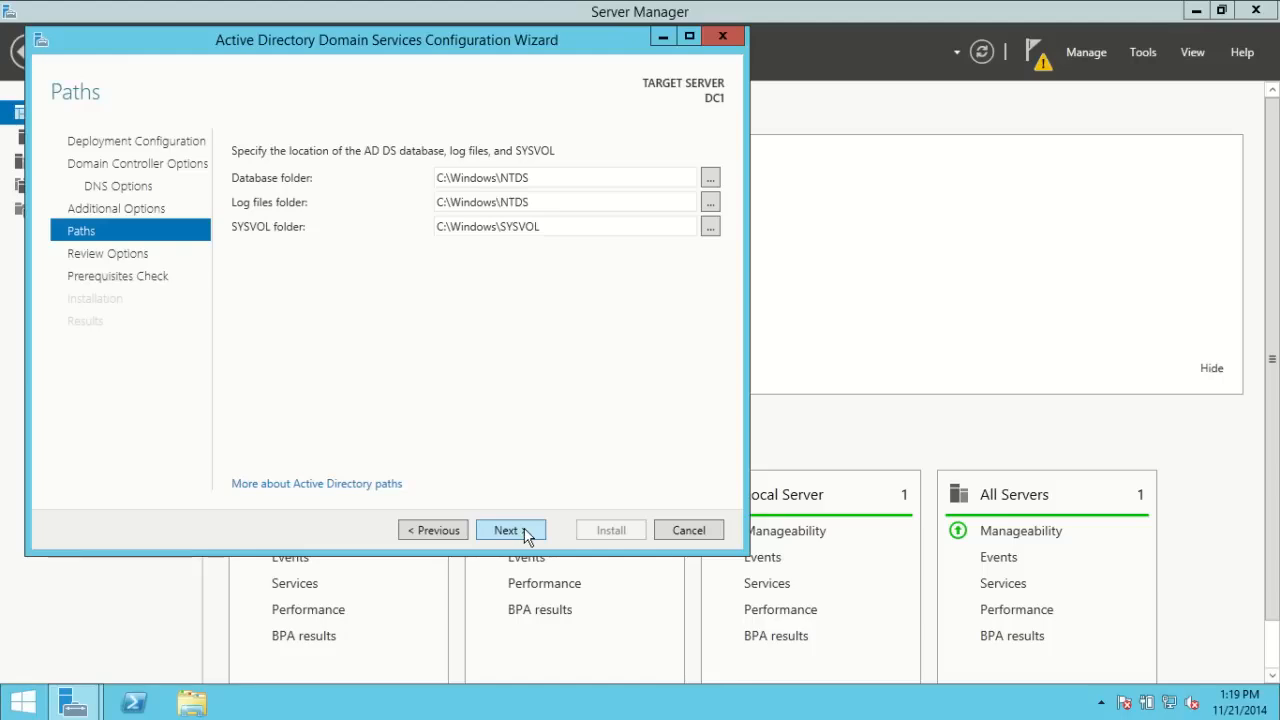
{"action": "left_click", "coordinate": [510, 530]}
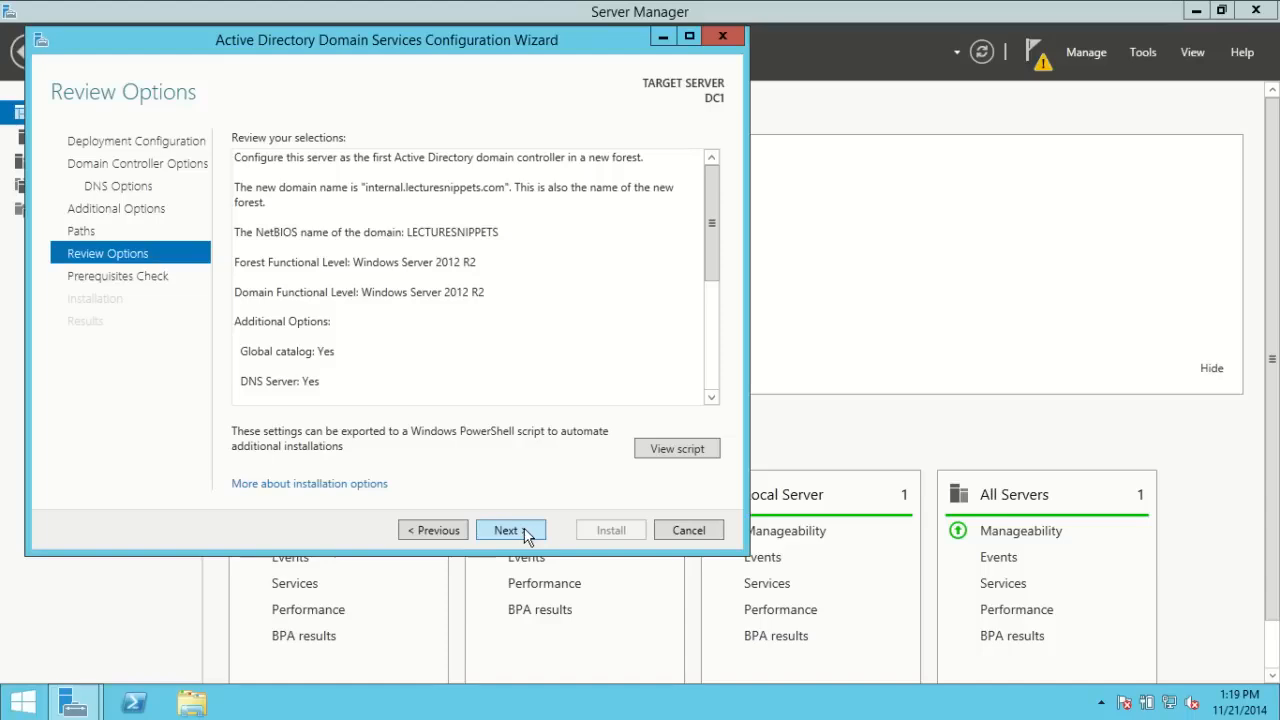
{"action": "left_click", "coordinate": [510, 530]}
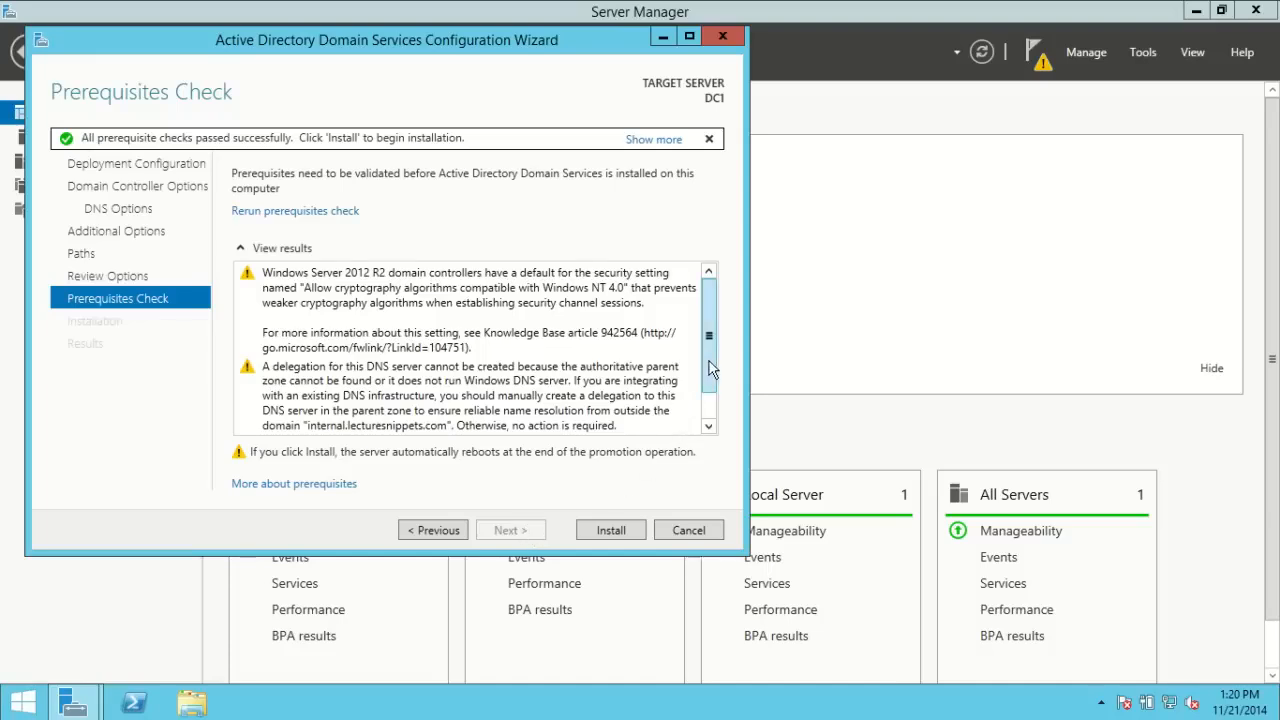
Step: Scroll the prerequisites check results to confirm every check passed despite the warnings
{"action": "left_click_drag", "start_coordinate": [711, 362], "coordinate": [711, 398]}
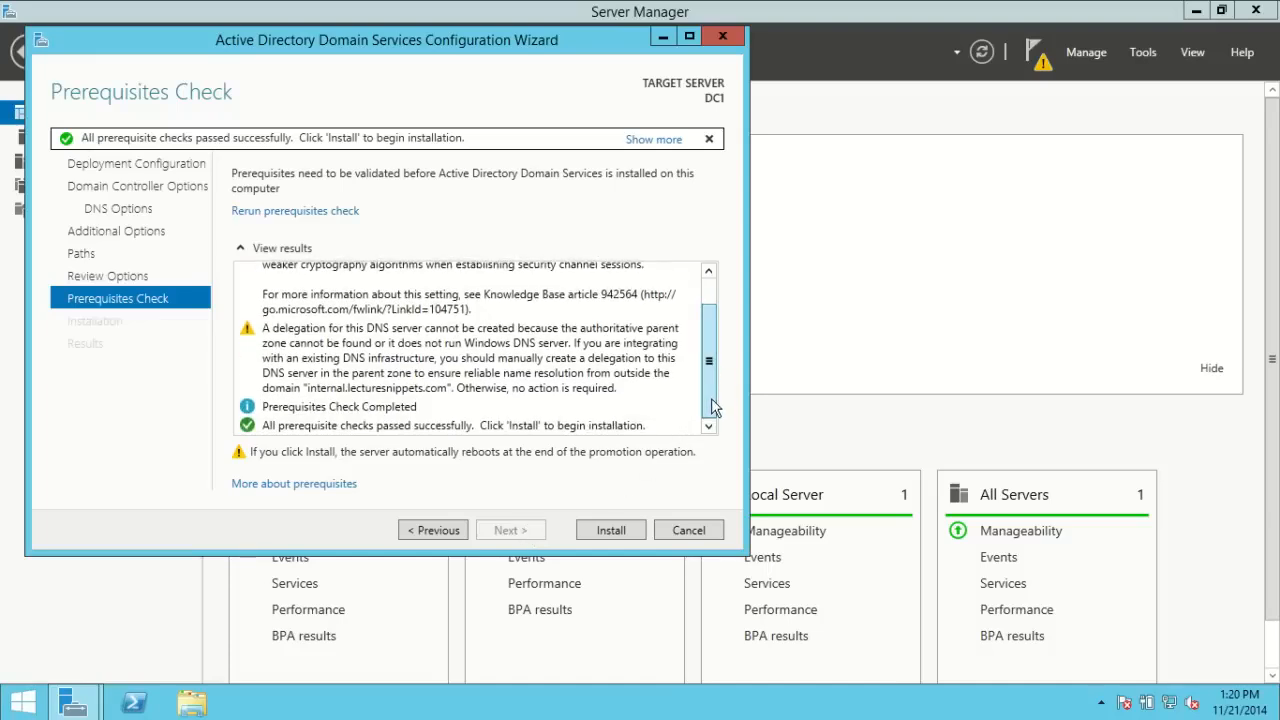
Step: Install the domain controller promotion and let the server reboot to the sign-in screen
{"action": "left_click", "coordinate": [616, 530]}
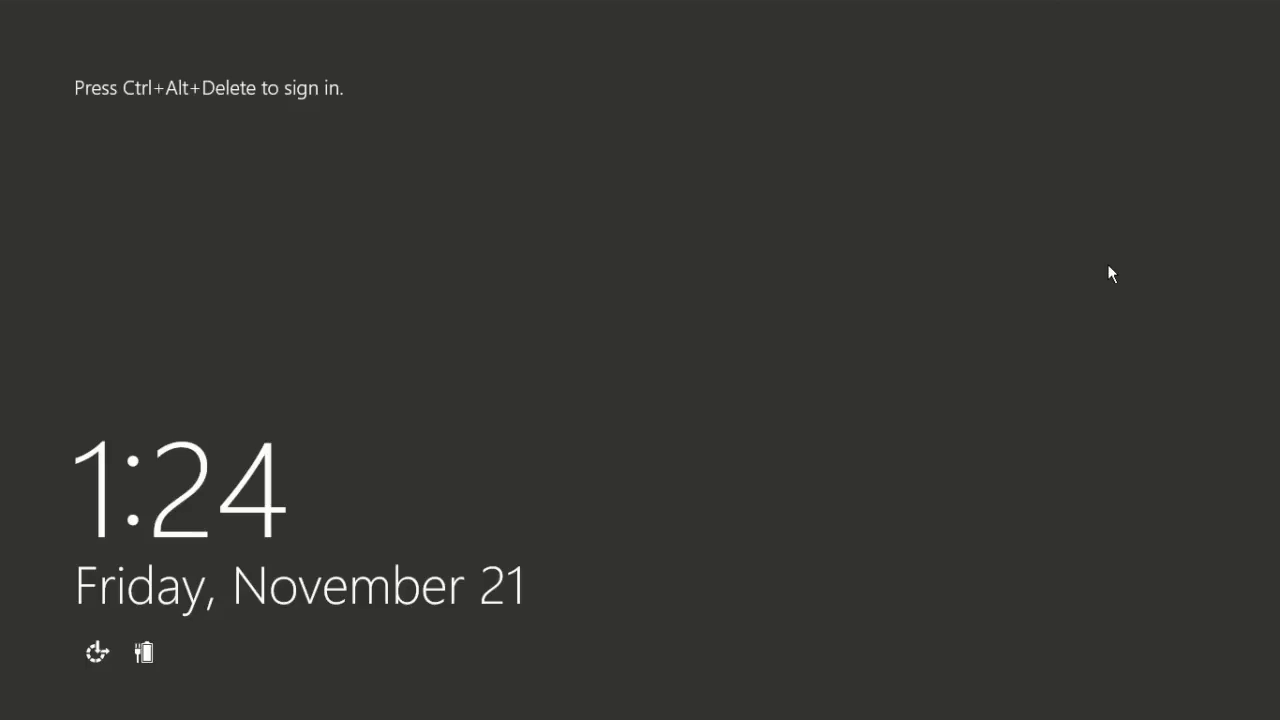
Step: Sign back in as the domain administrator using the account password
{"action": "key", "text": "ctrl+alt+Delete"}
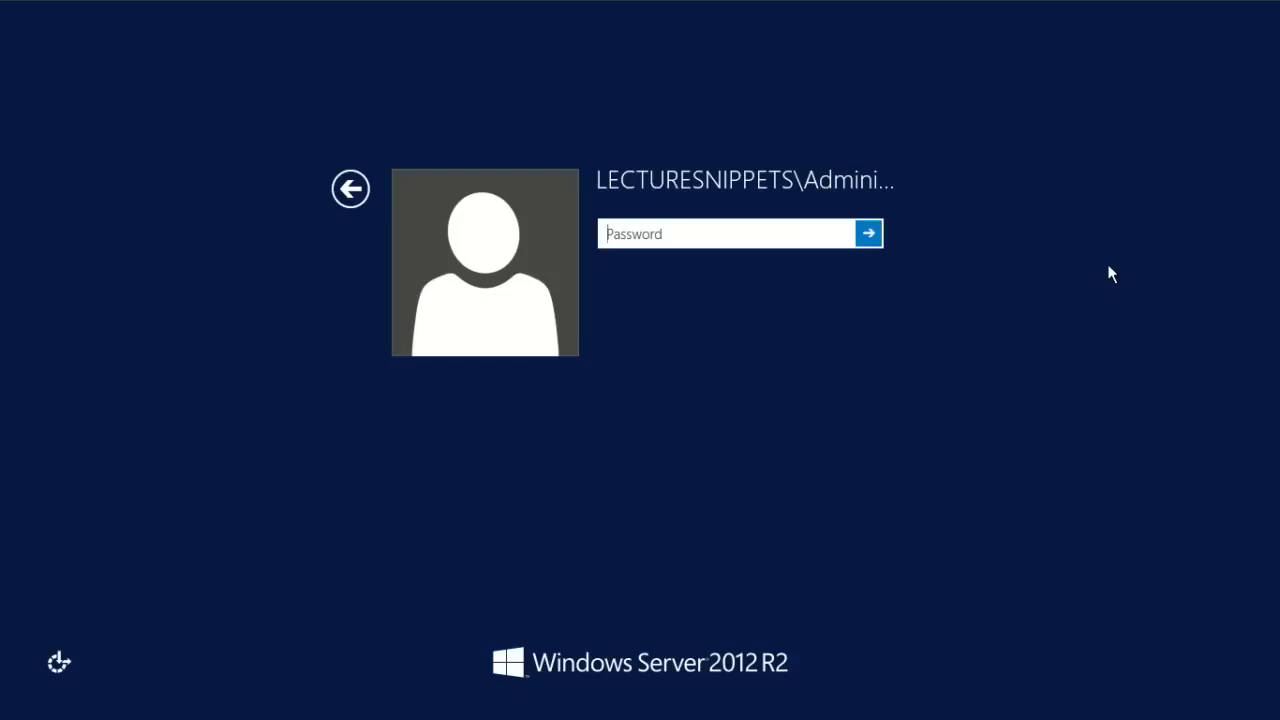
{"action": "type", "text": "••••••••"}
{"action": "key", "text": "Return"}
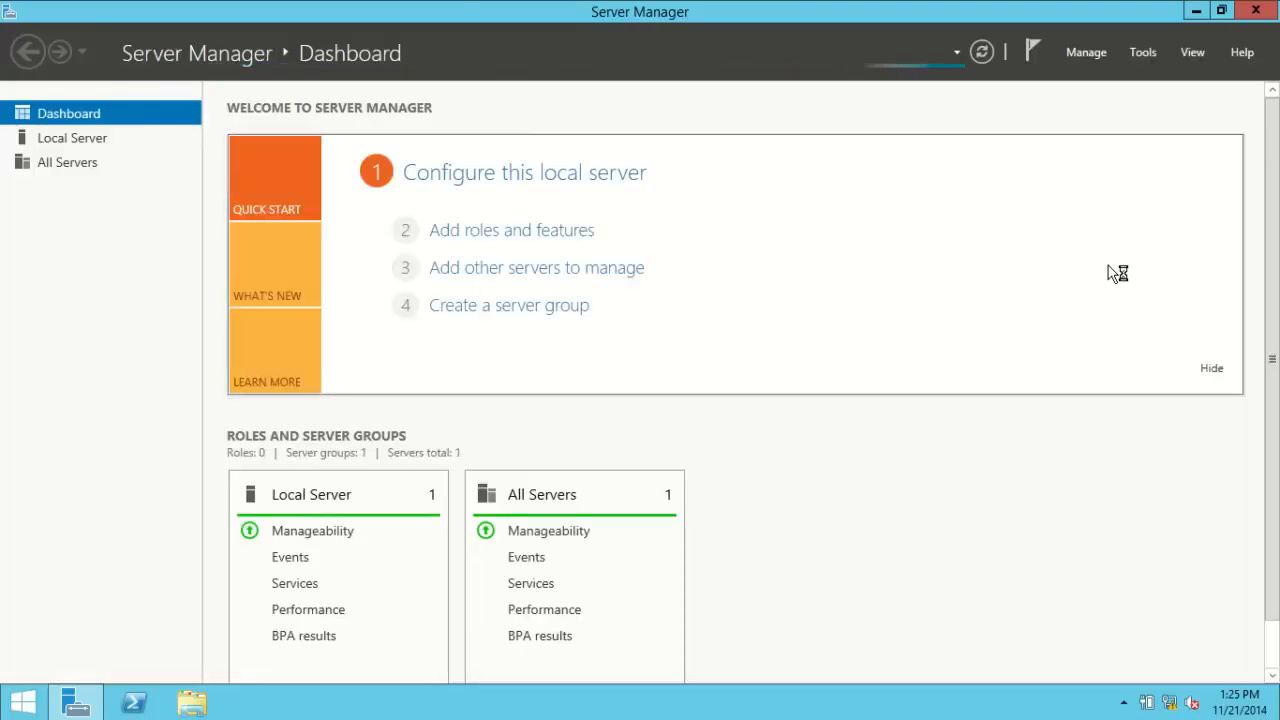
Step: Open the Local Server page showing DC1 in the internal.lecturesnippets.com domain
{"action": "left_click", "coordinate": [453, 178]}
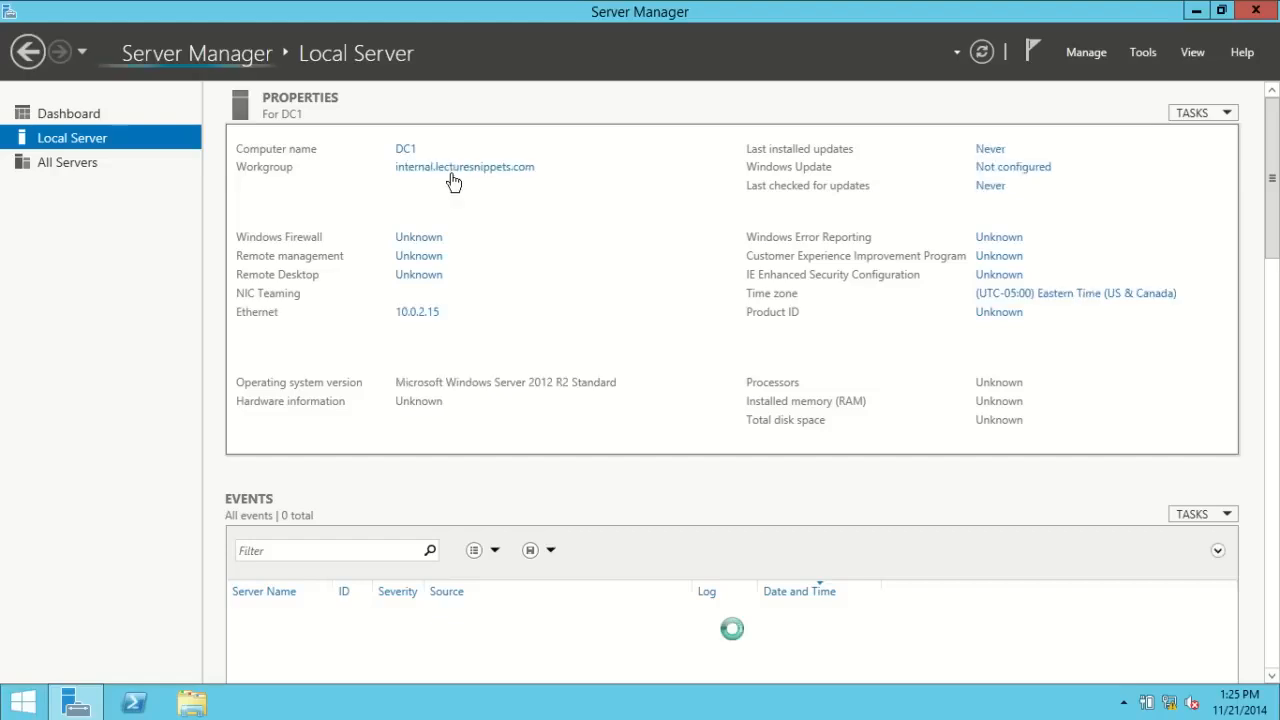
{"action": "left_click", "coordinate": [420, 313]}
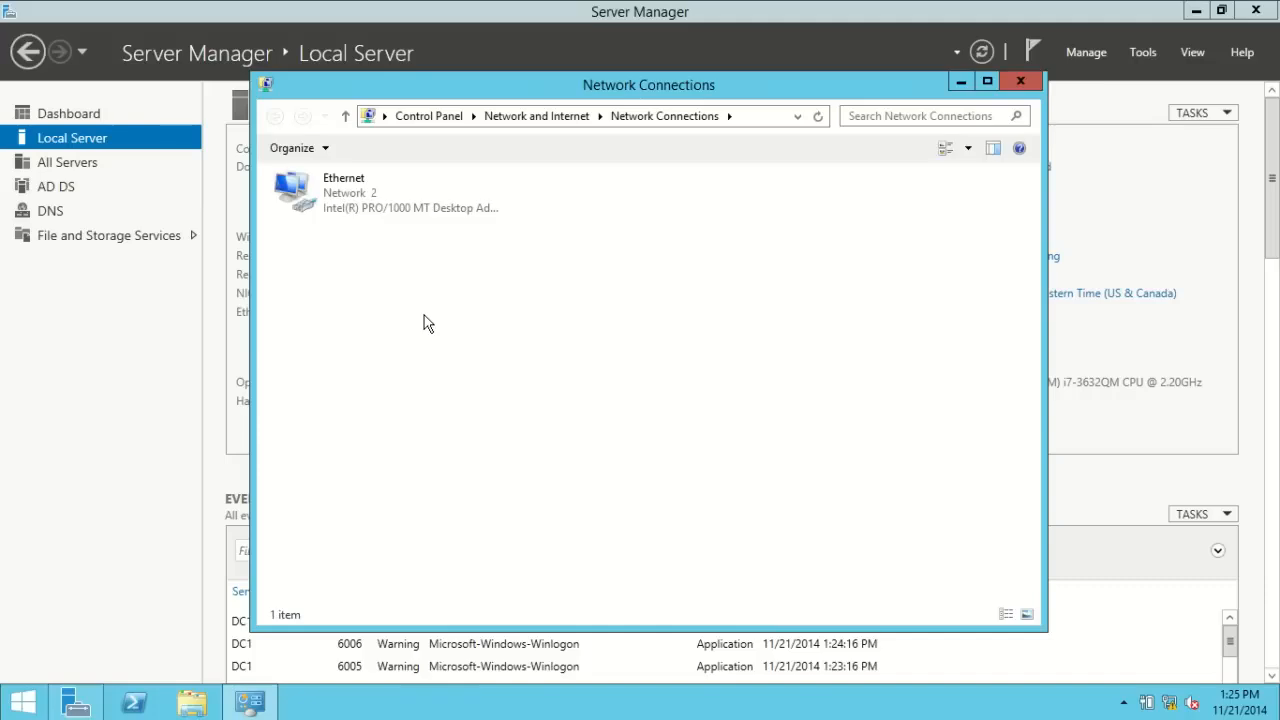
{"action": "right_click", "coordinate": [333, 210]}
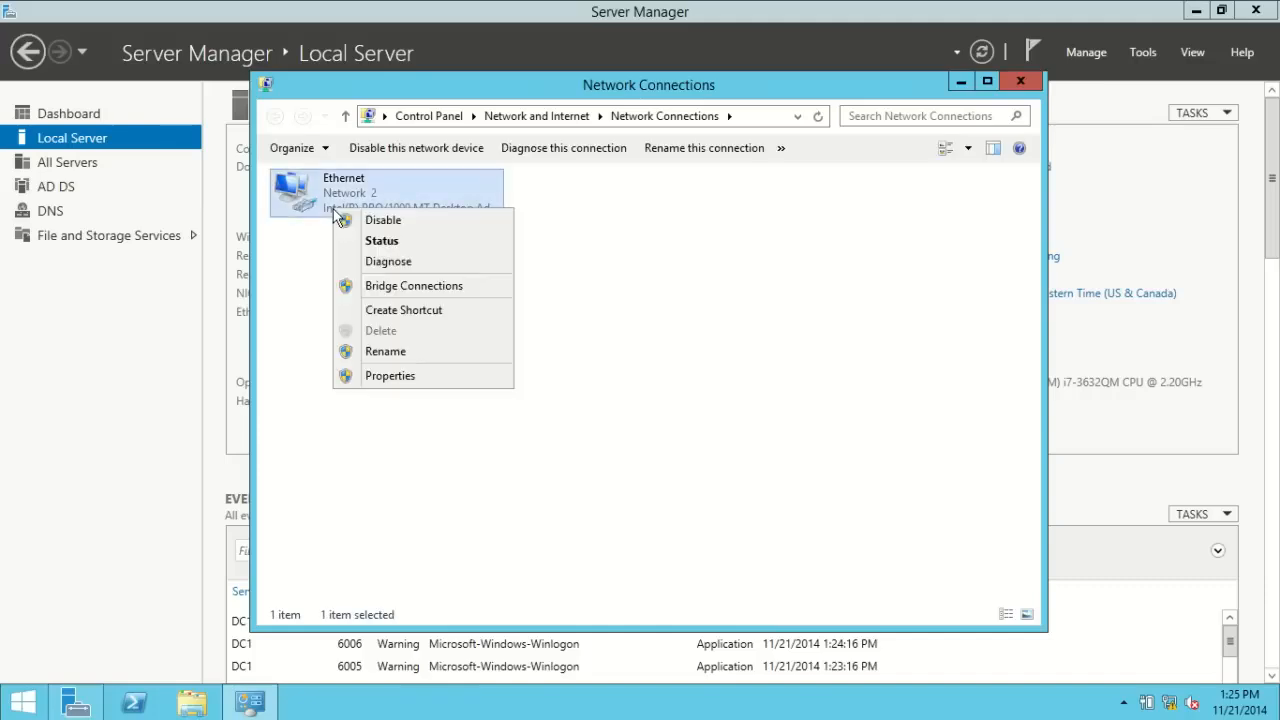
{"action": "left_click", "coordinate": [408, 378]}
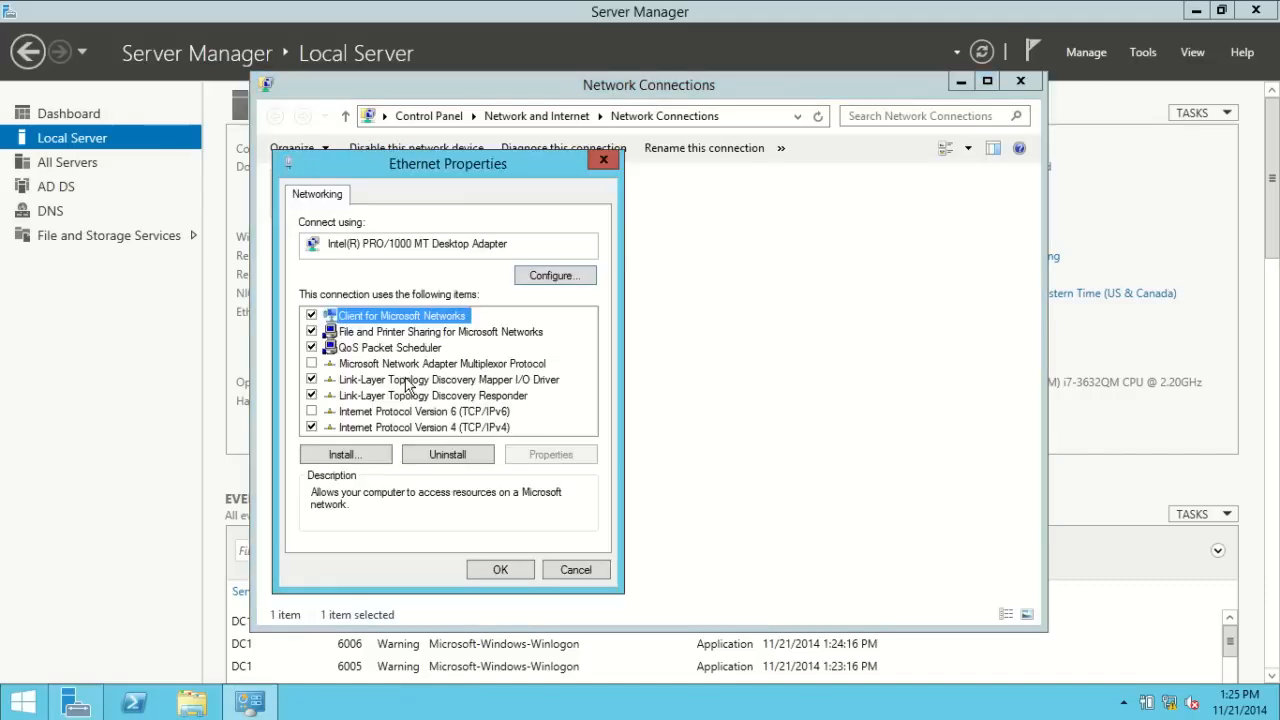
{"action": "left_click", "coordinate": [415, 427]}
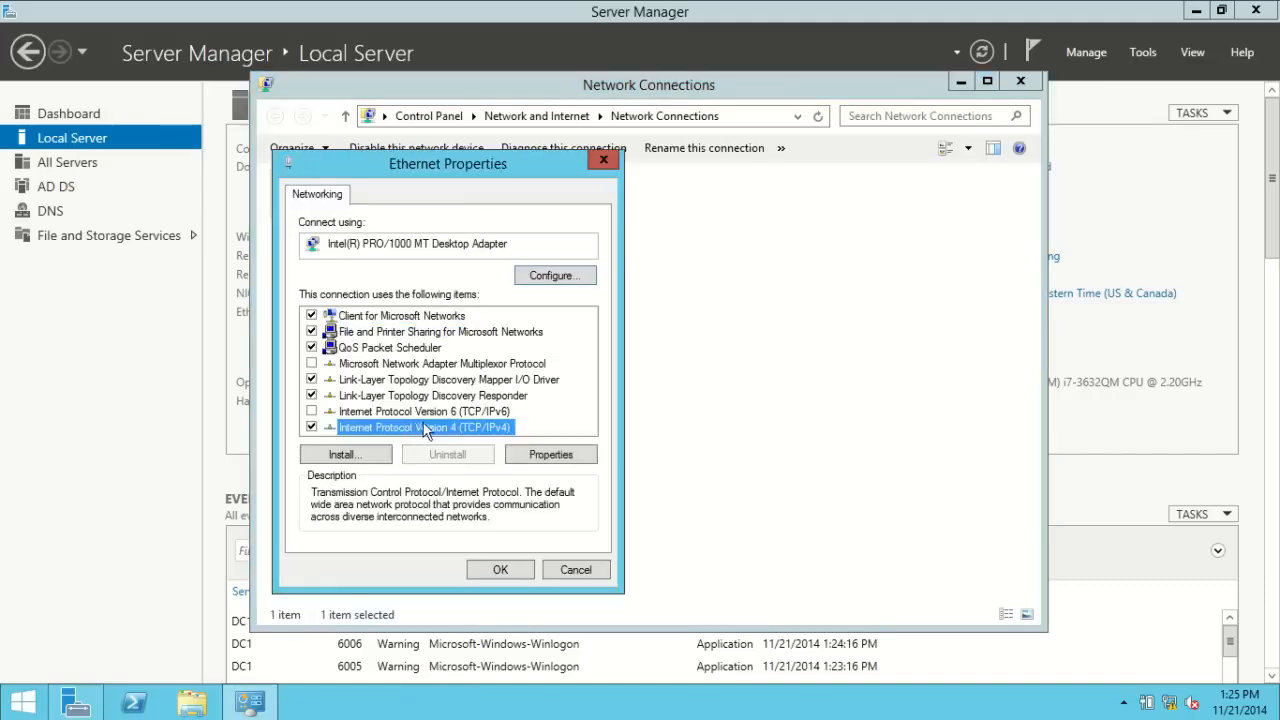
{"action": "left_click", "coordinate": [548, 458]}
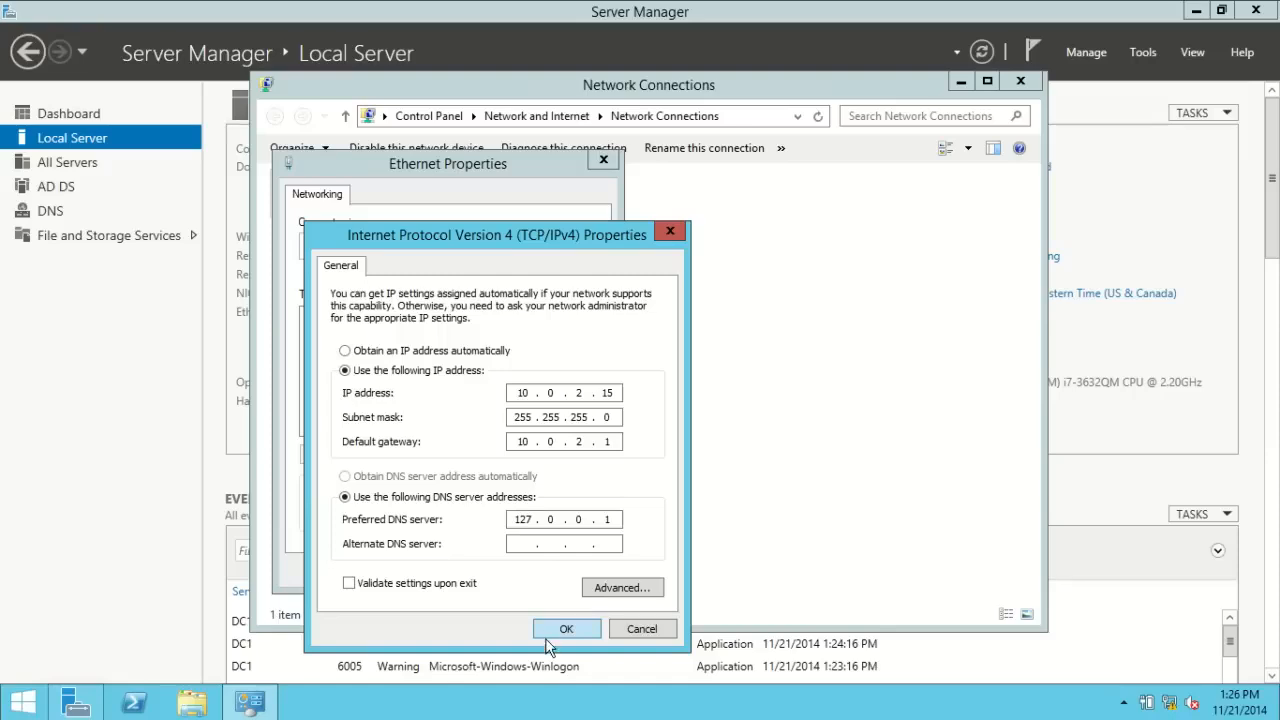
{"action": "left_click", "coordinate": [638, 630]}
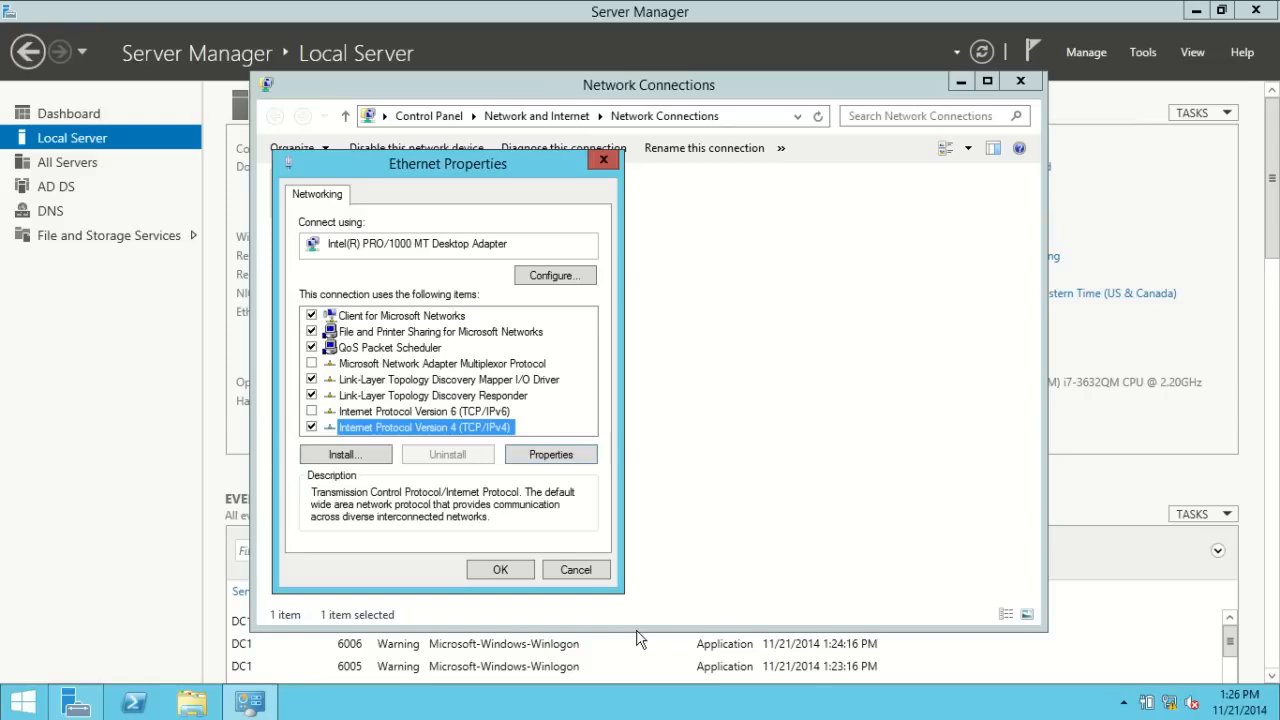
{"action": "left_click", "coordinate": [572, 571]}
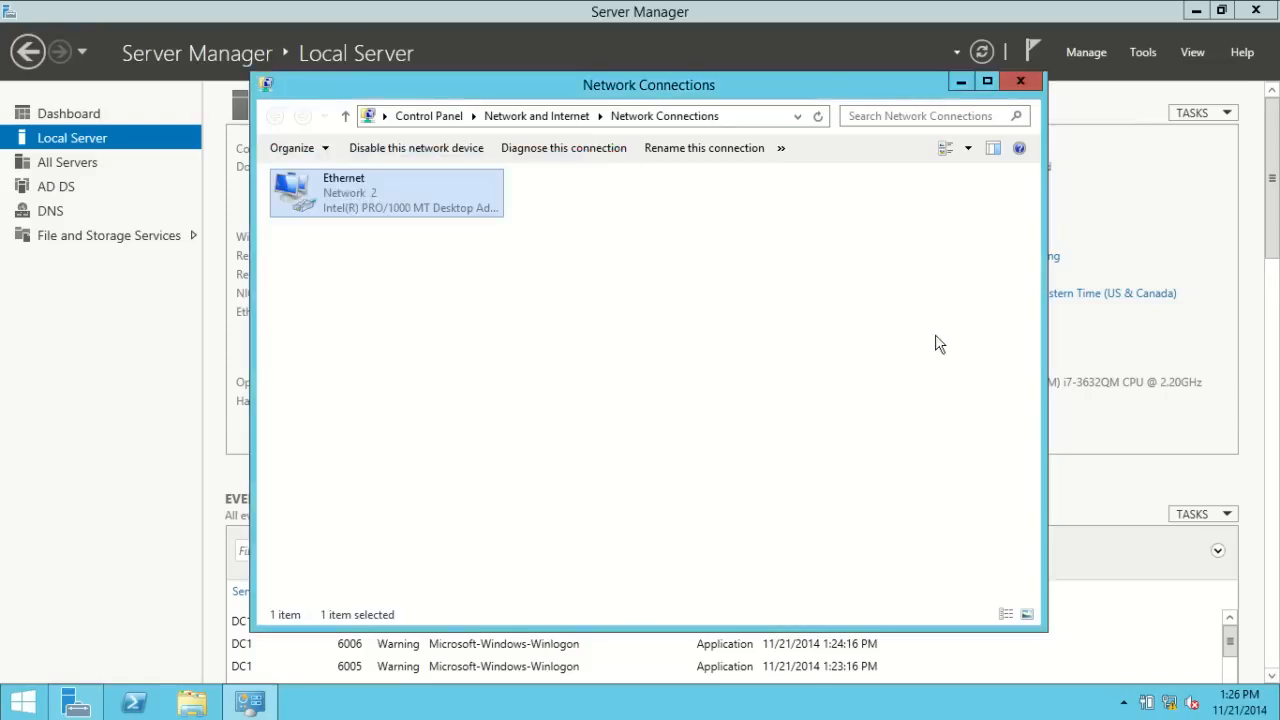
{"action": "left_click", "coordinate": [1030, 86]}
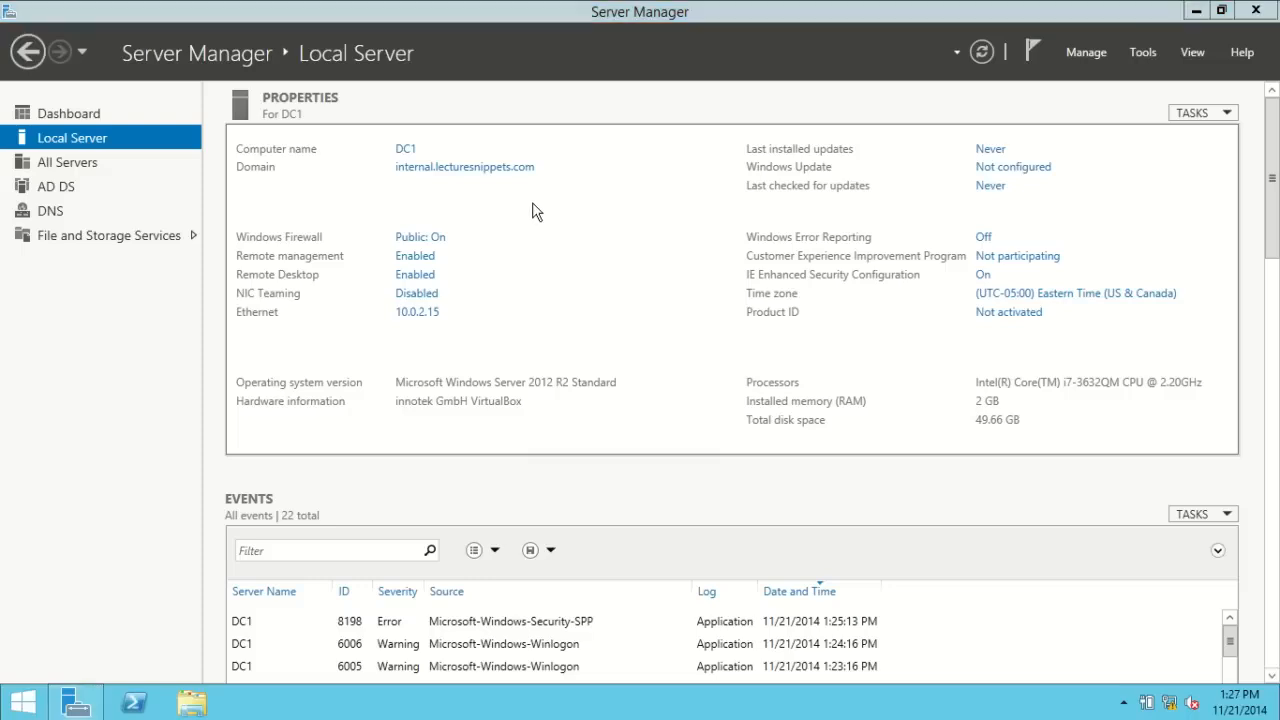
Step: Launch Active Directory Users and Computers from Server Manager's Tools menu
{"action": "left_click", "coordinate": [1143, 55]}
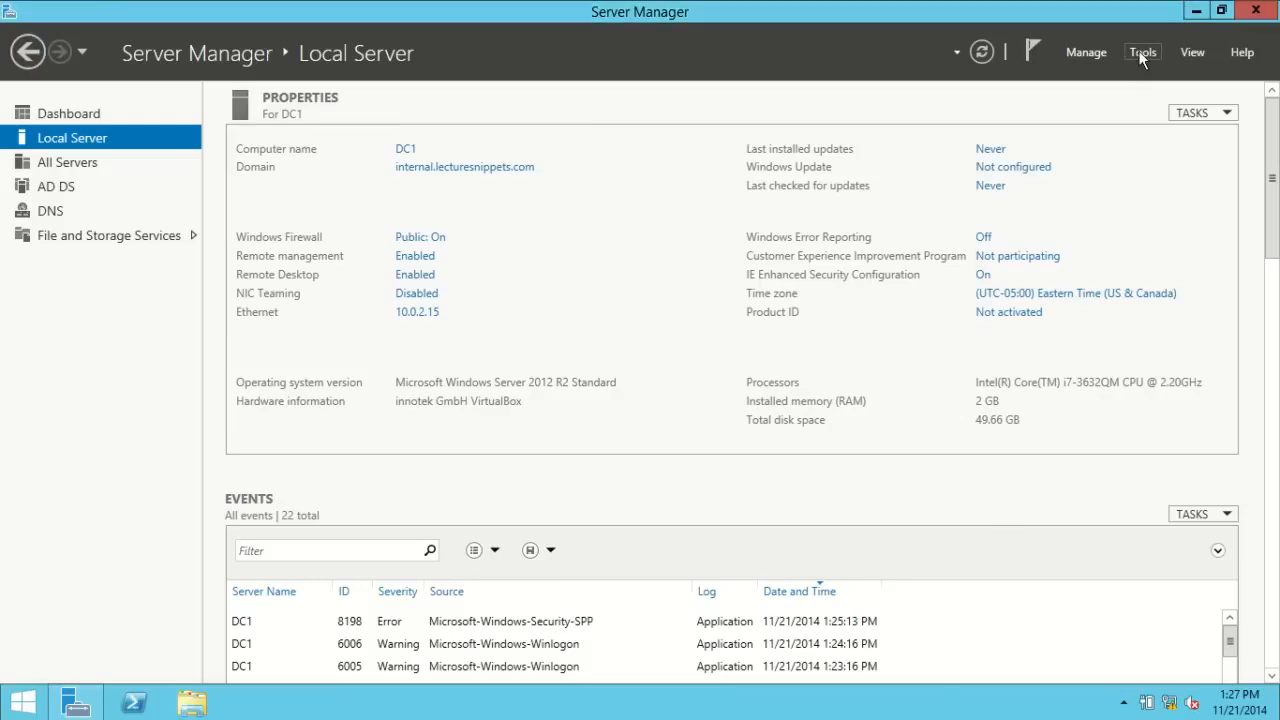
{"action": "left_click", "coordinate": [1143, 55]}
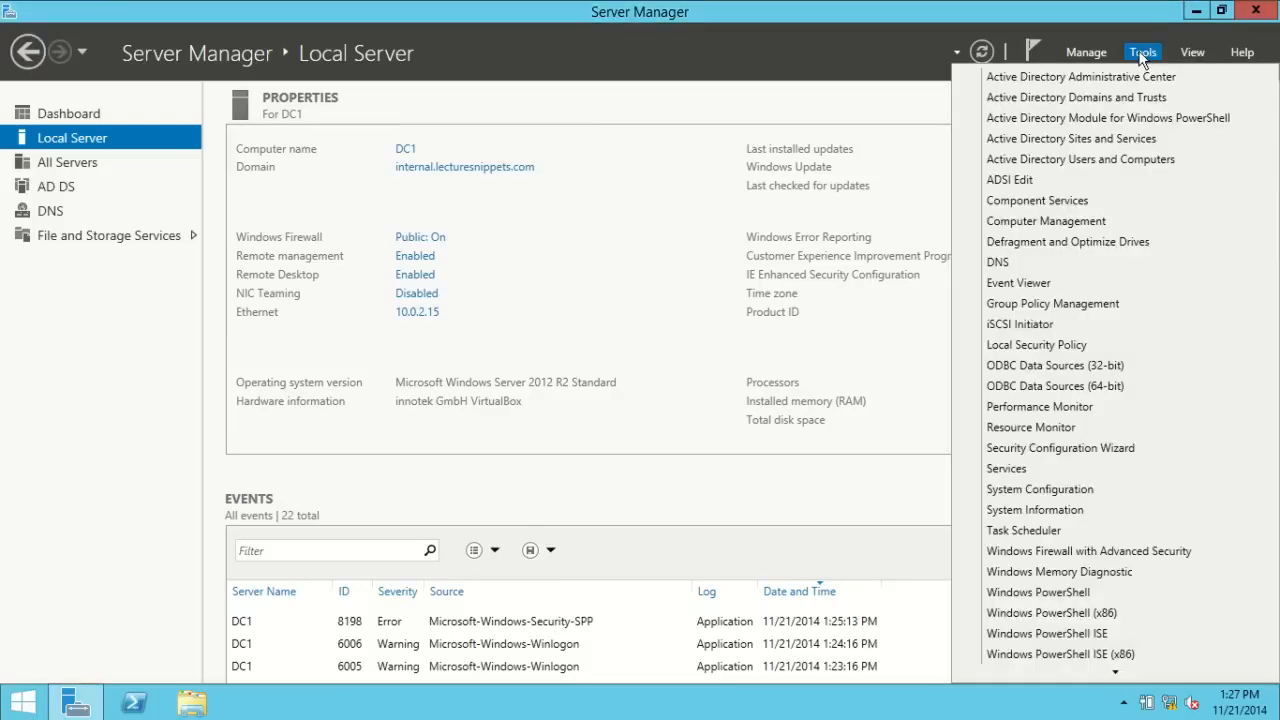
{"action": "left_click", "coordinate": [1113, 162]}
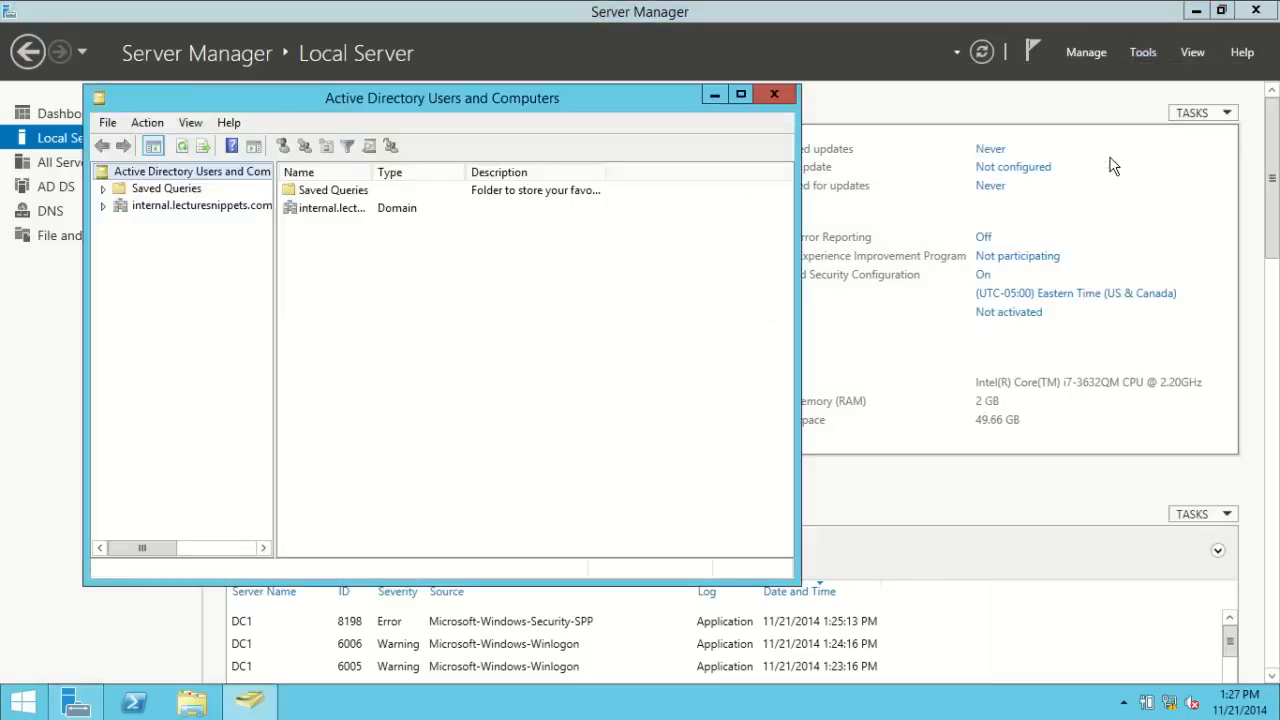
Step: Expand internal.lecturesnippets.com and inspect its Domain Controllers, Users and Computers containers
{"action": "left_click", "coordinate": [104, 206]}
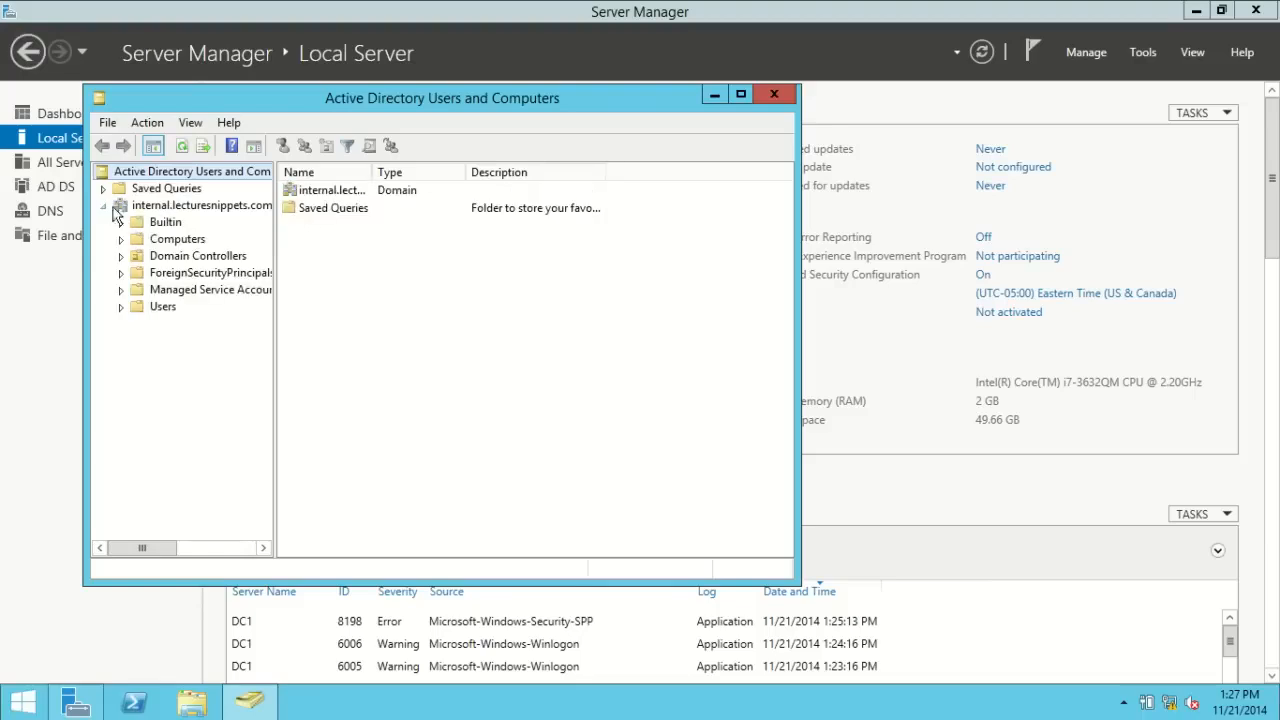
{"action": "left_click", "coordinate": [157, 258]}
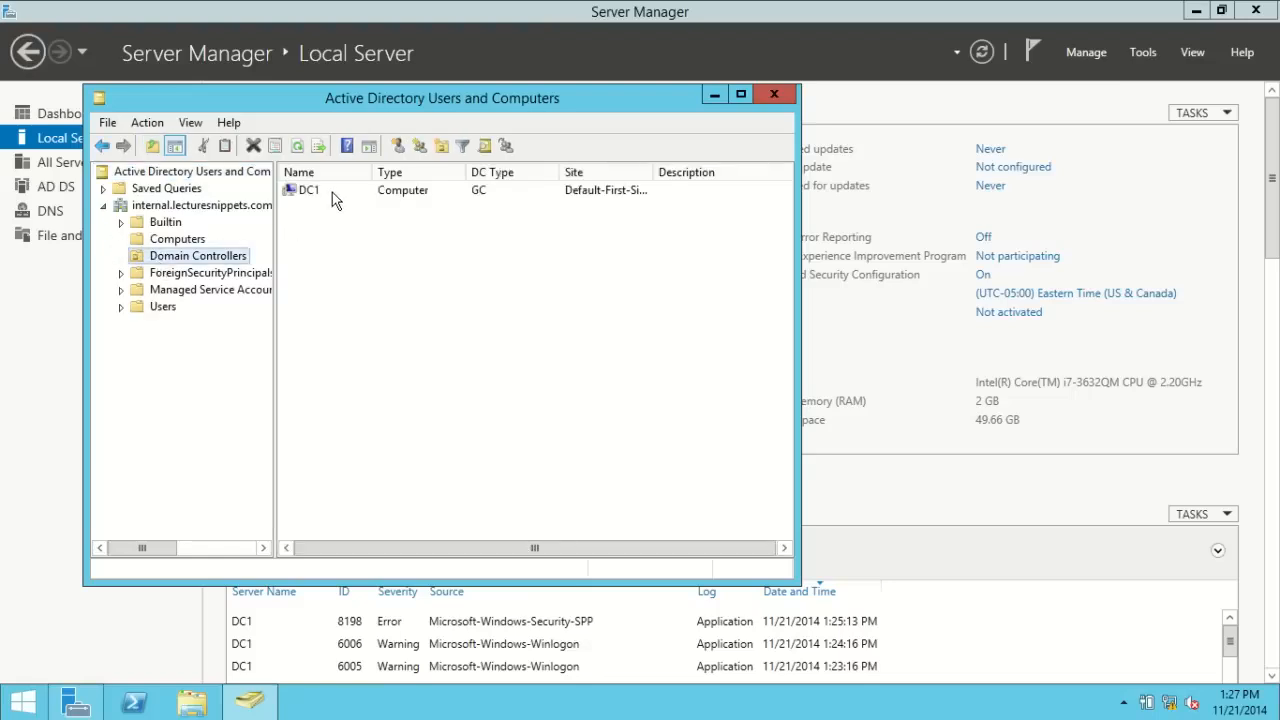
{"action": "left_click", "coordinate": [161, 308]}
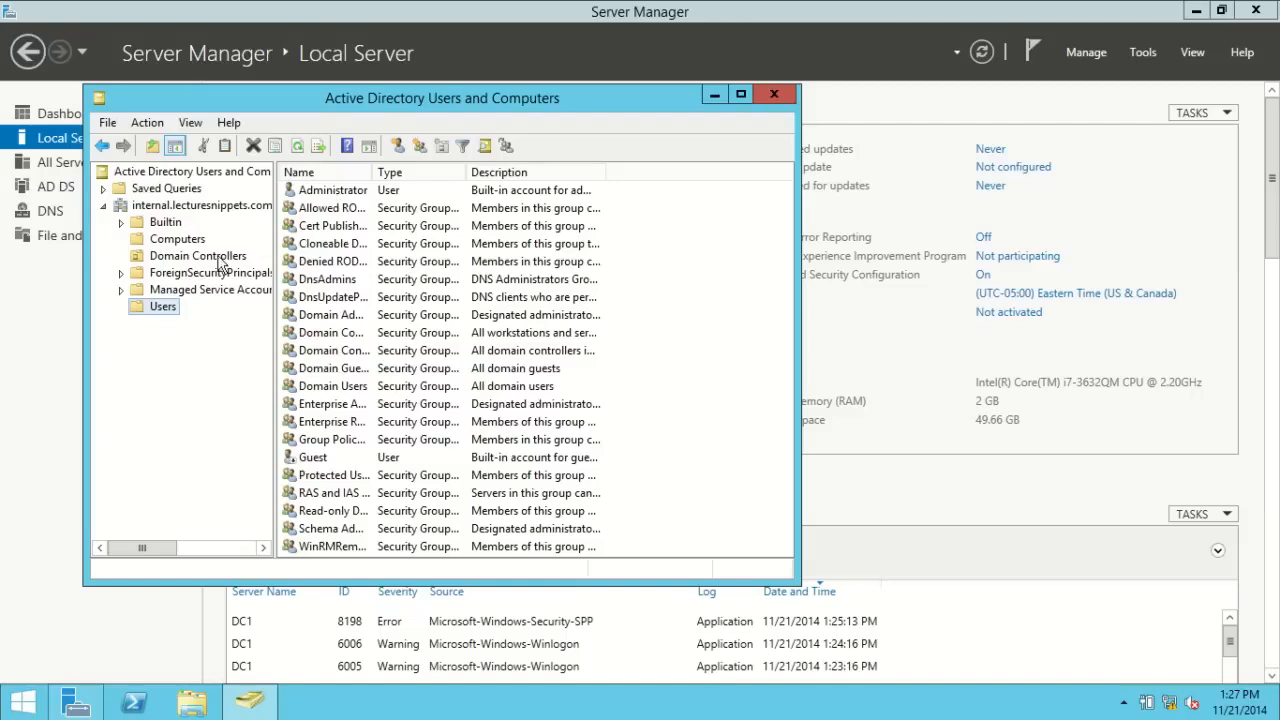
{"action": "left_click", "coordinate": [177, 239]}
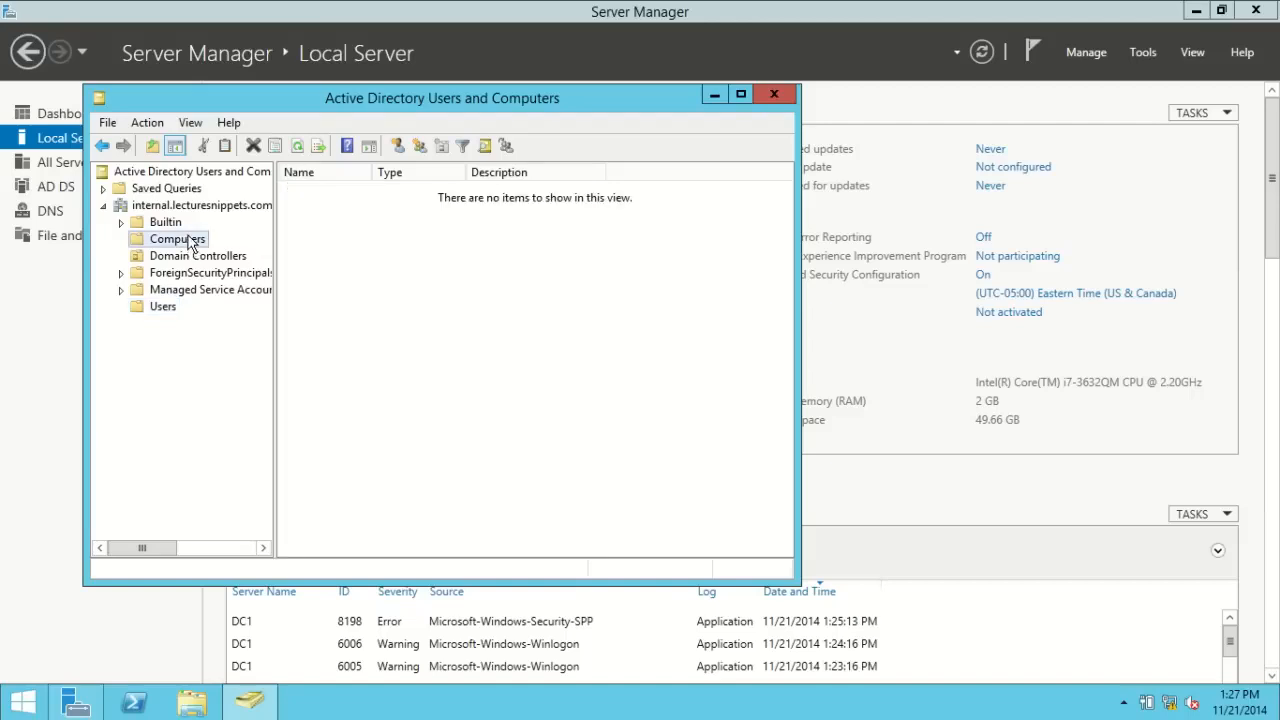